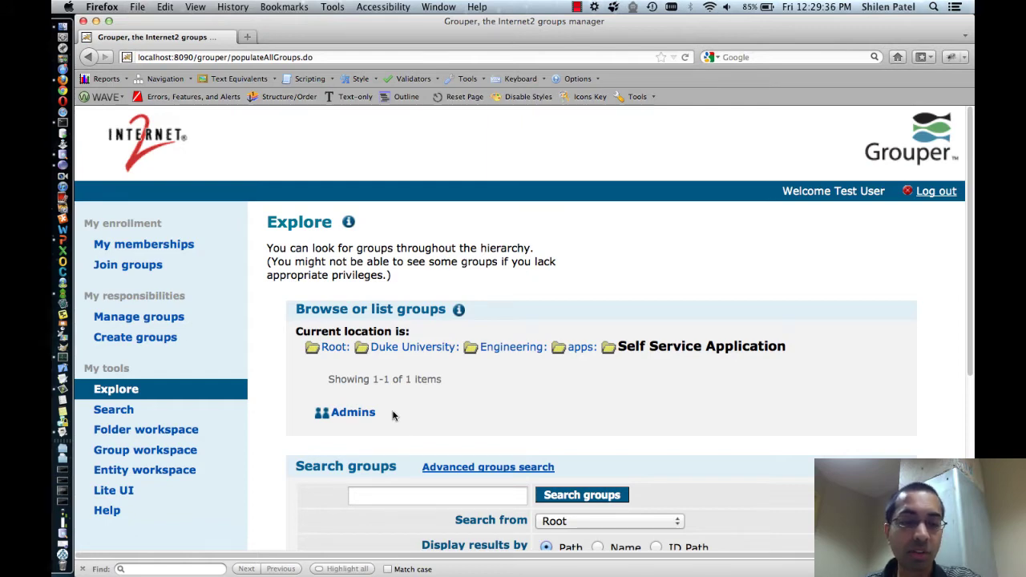
Browse to the Staff group in Duke University's Employees folder and add it to the Group workspace
scroll(392, 416, down, 1)
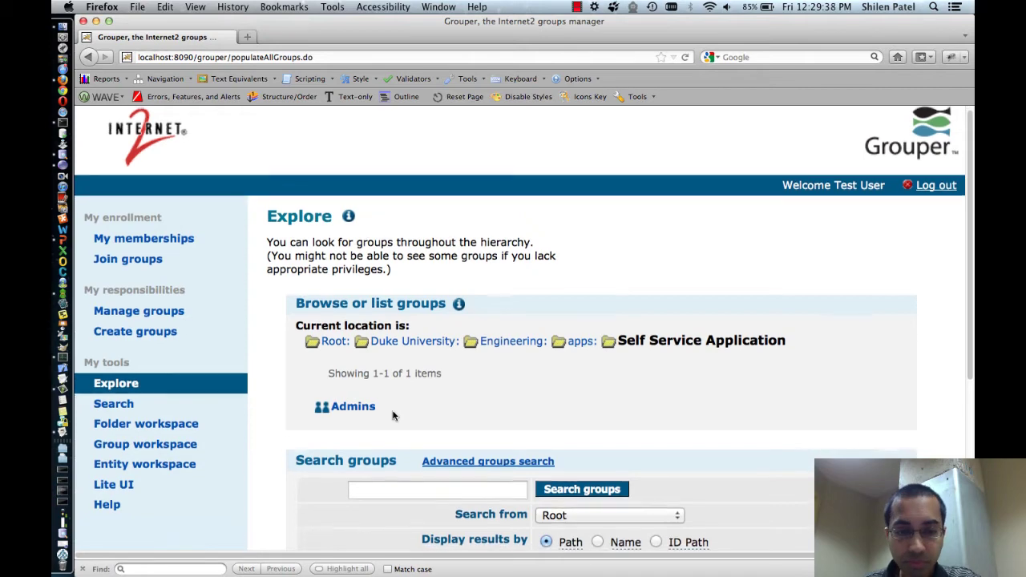
scroll(393, 415, up, 1)
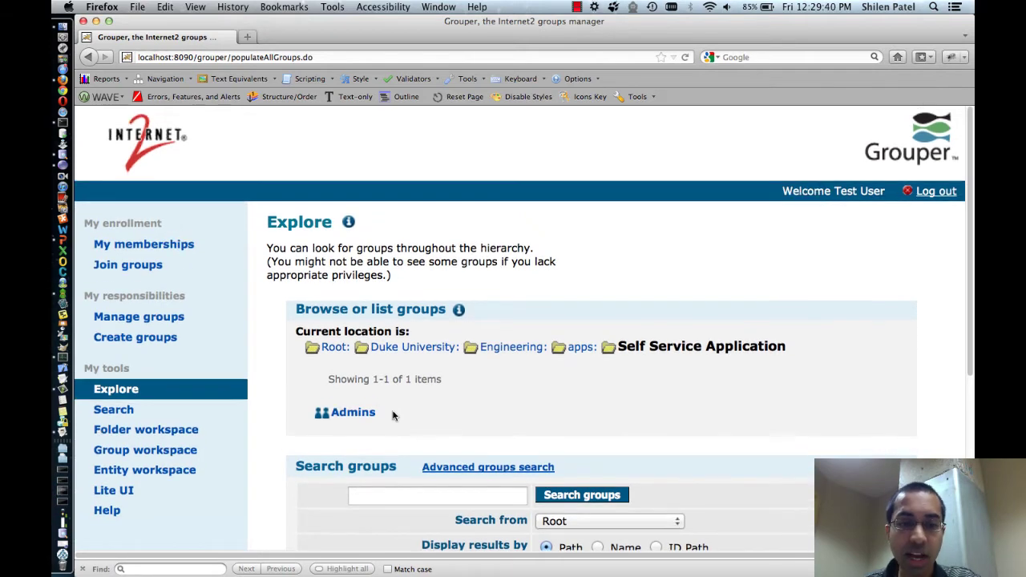
click(396, 351)
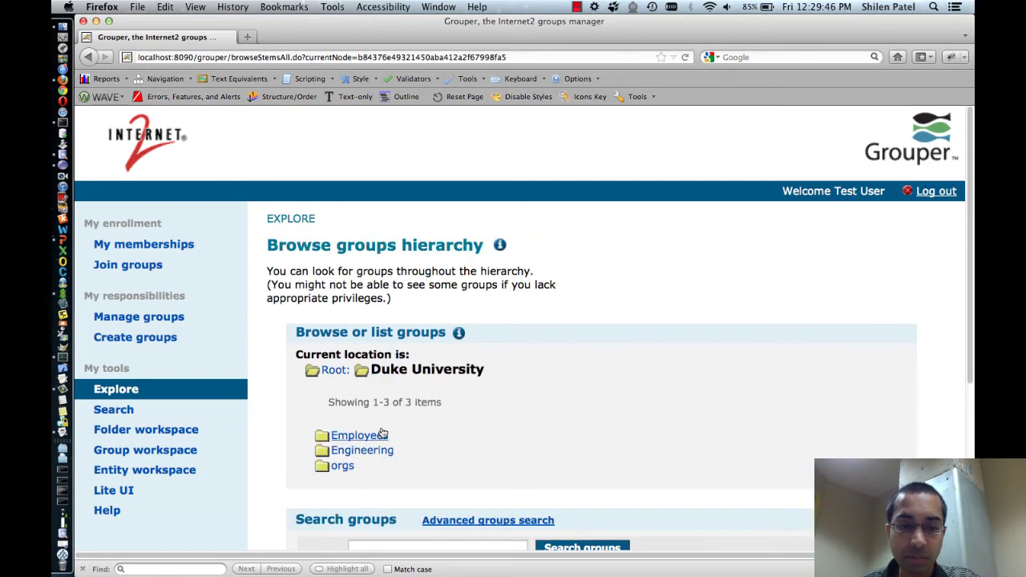
click(358, 437)
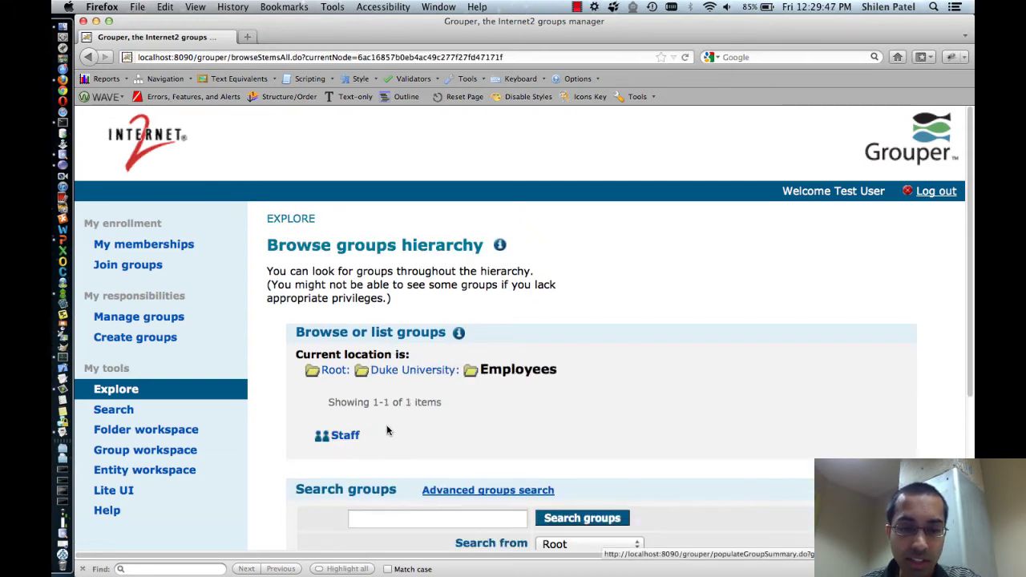
click(344, 438)
scroll(446, 421, down, 3)
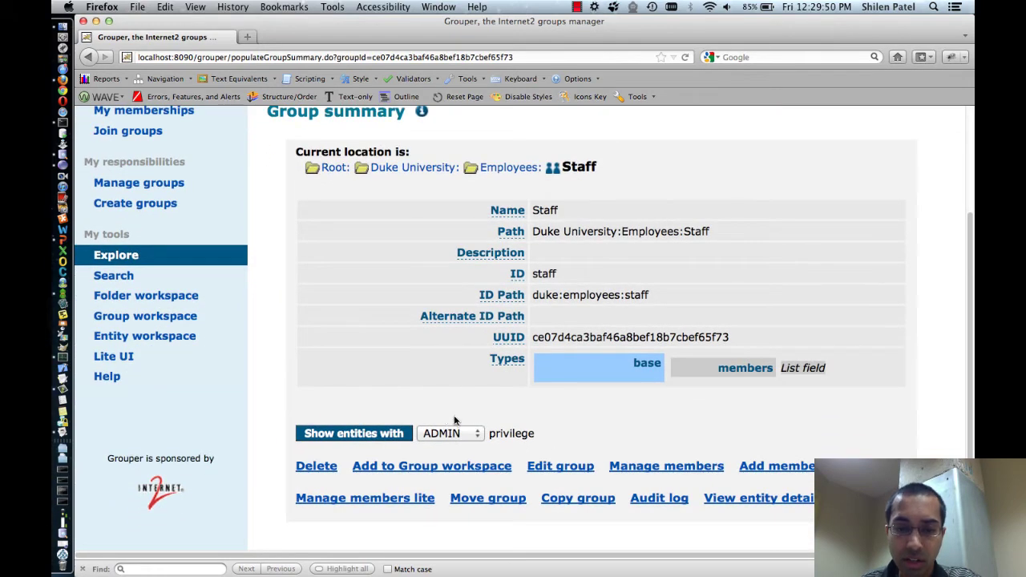
click(431, 467)
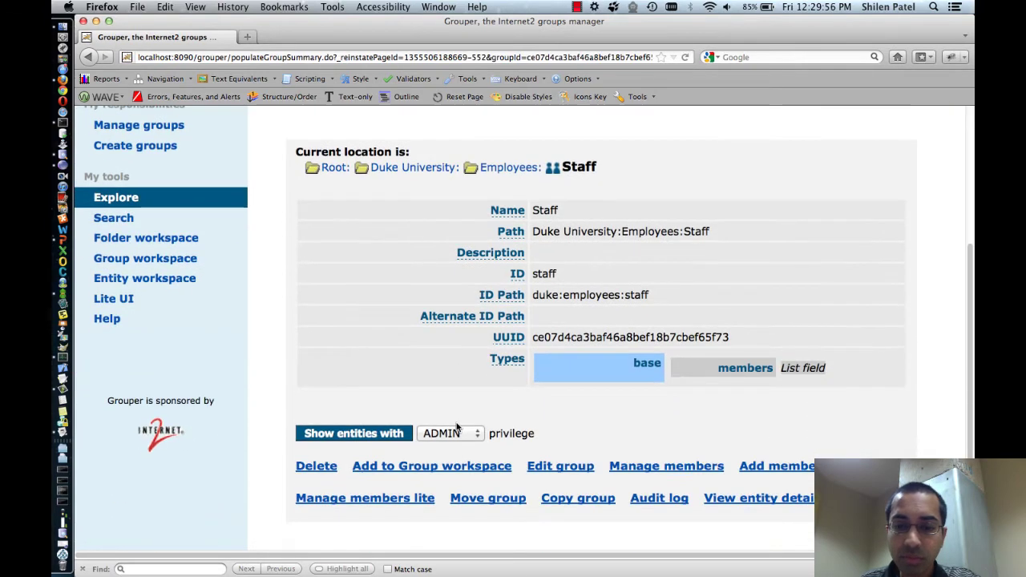
Display the direct members of the Staff group and review the list
click(642, 467)
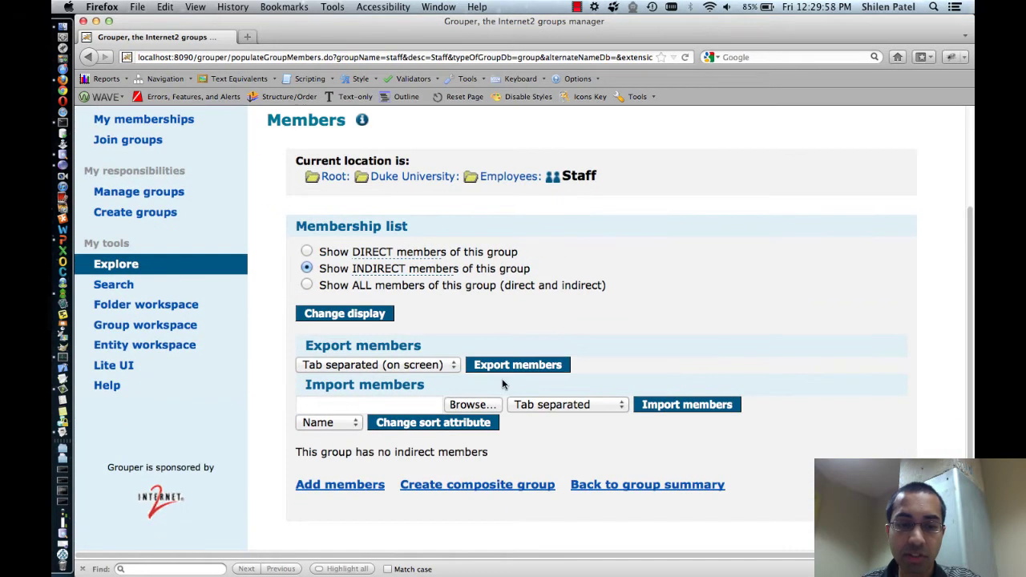
click(306, 252)
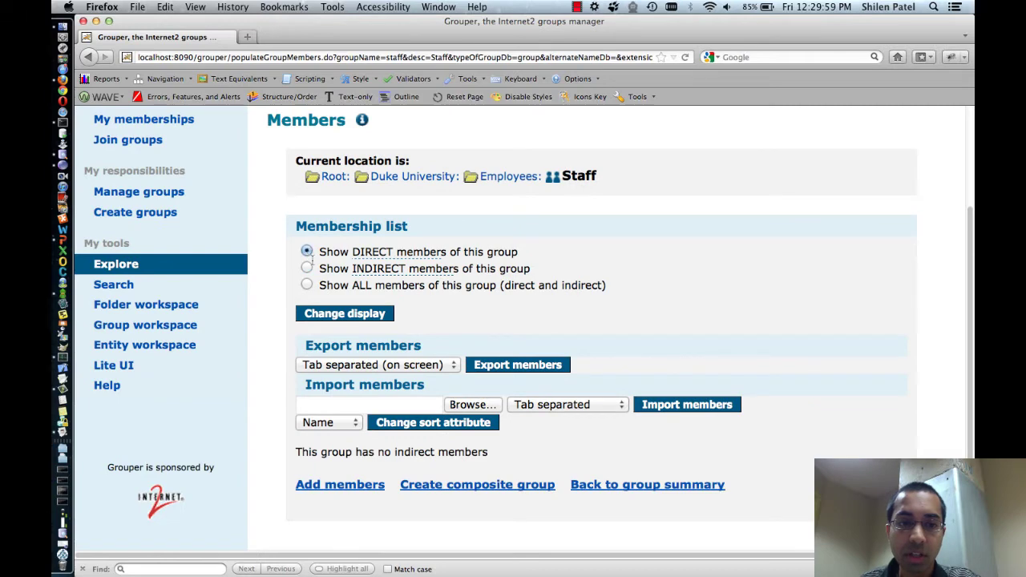
click(335, 314)
scroll(401, 332, down, 5)
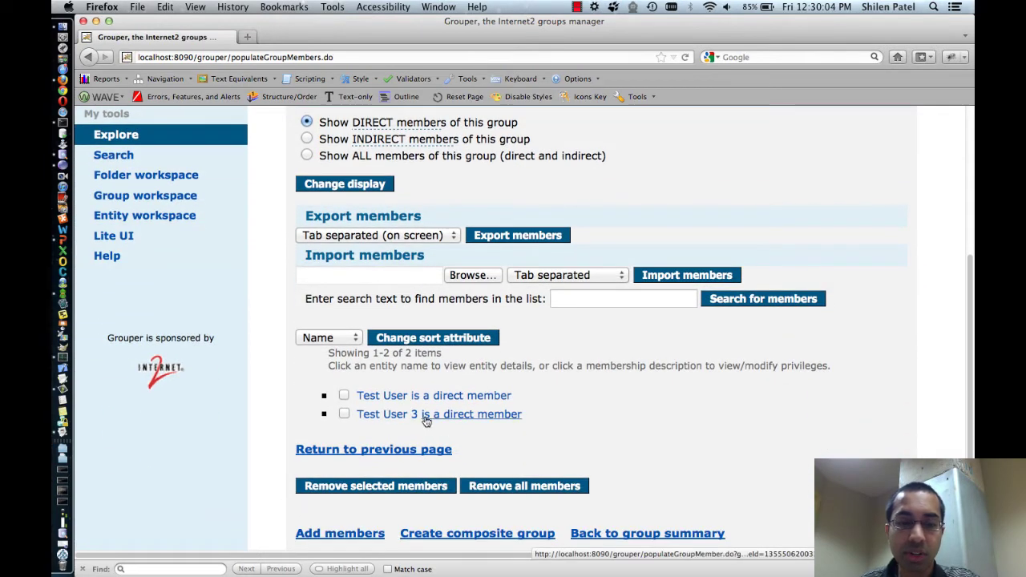
scroll(431, 423, up, 5)
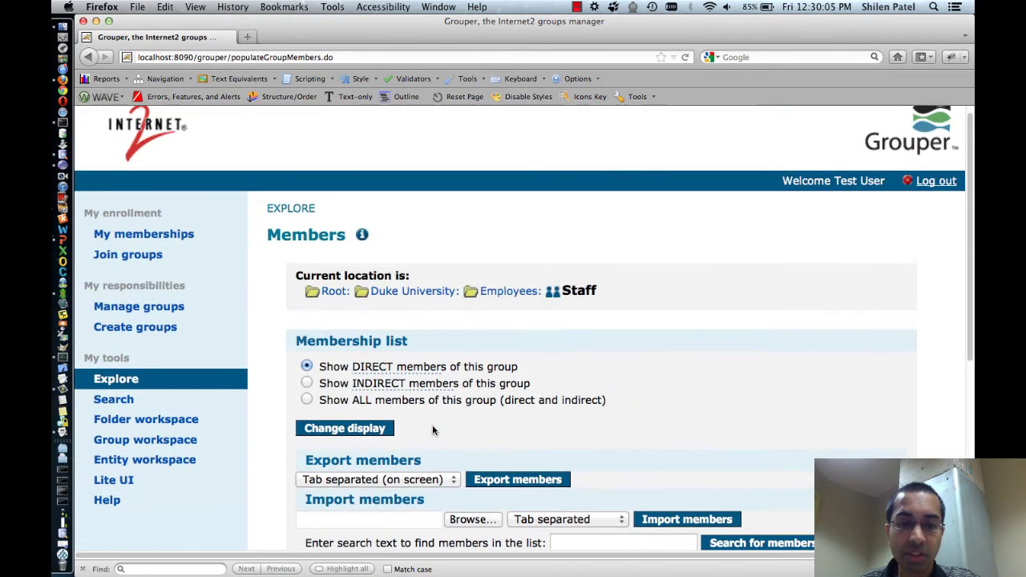
Browse to the Self Service Application folder under Duke University:Engineering:apps
click(391, 293)
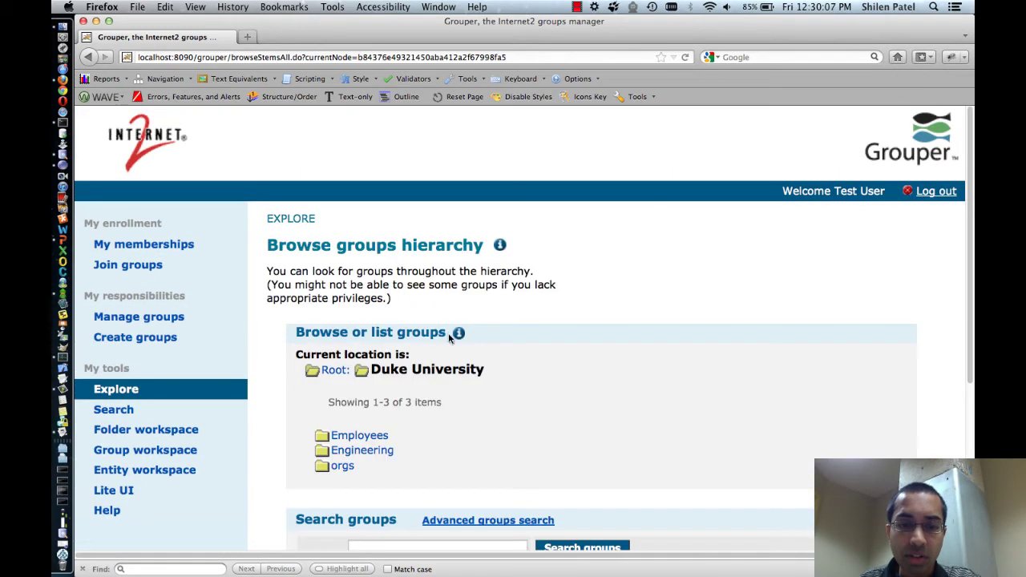
click(353, 452)
click(345, 437)
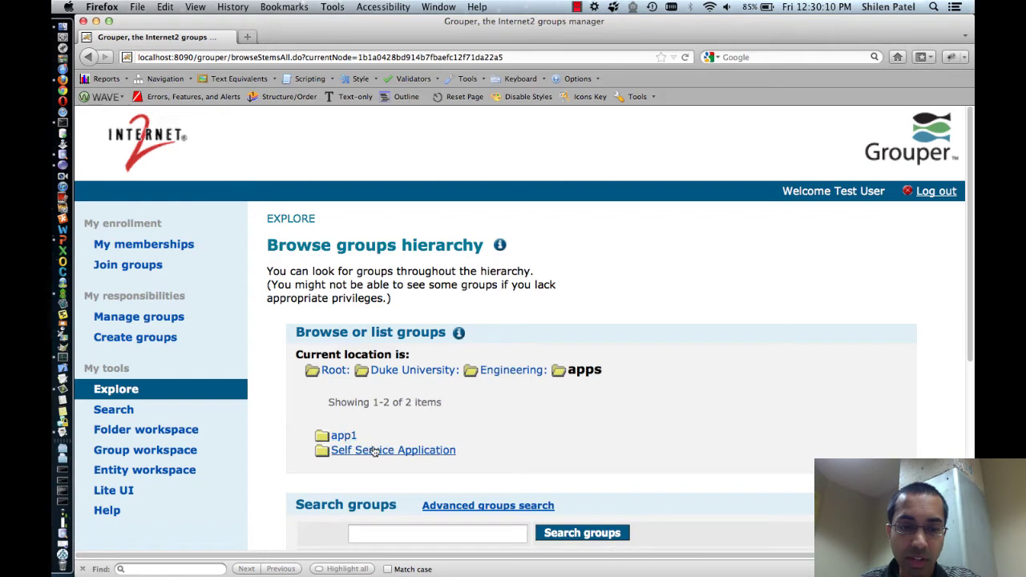
click(374, 452)
scroll(482, 436, down, 3)
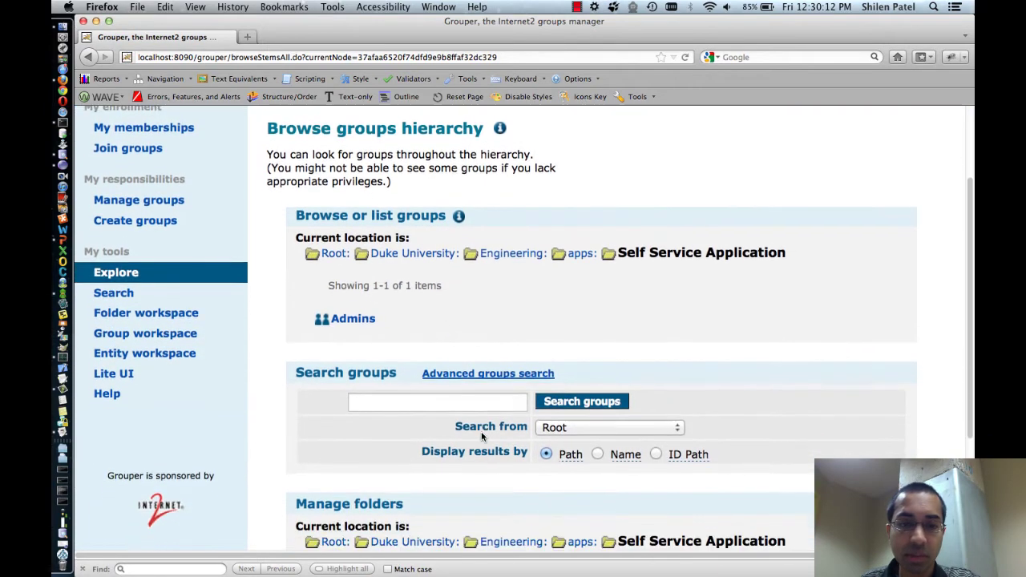
scroll(482, 436, down, 2)
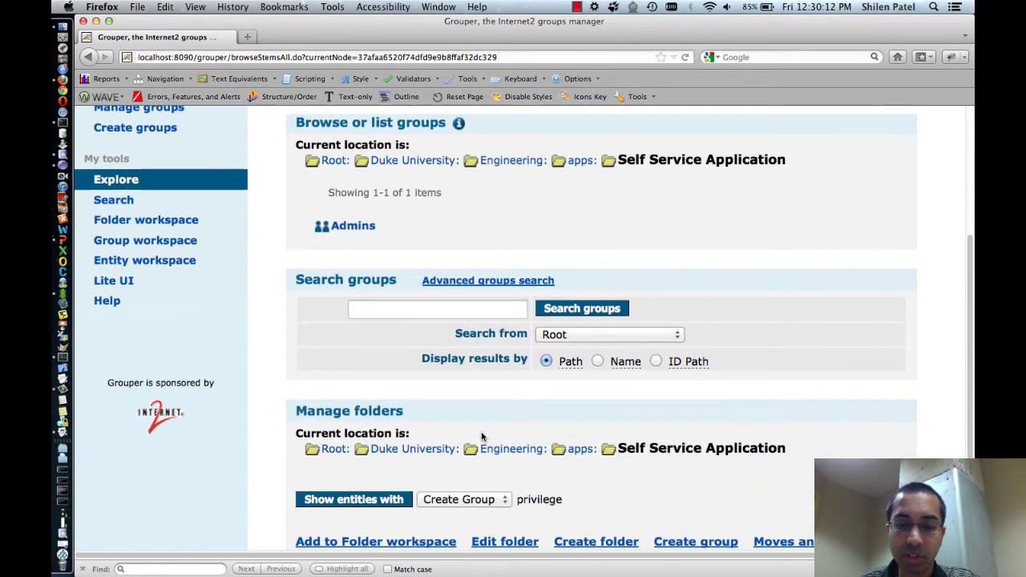
Open the Admins group of the Self Service Application and review its direct members
click(356, 227)
scroll(356, 224, down, 3)
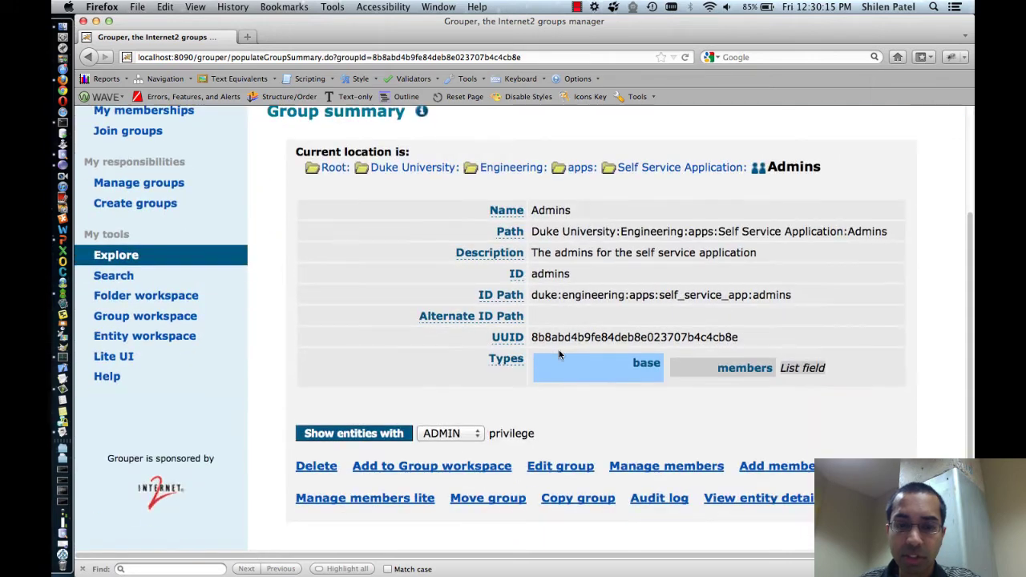
click(633, 473)
scroll(387, 465, down, 5)
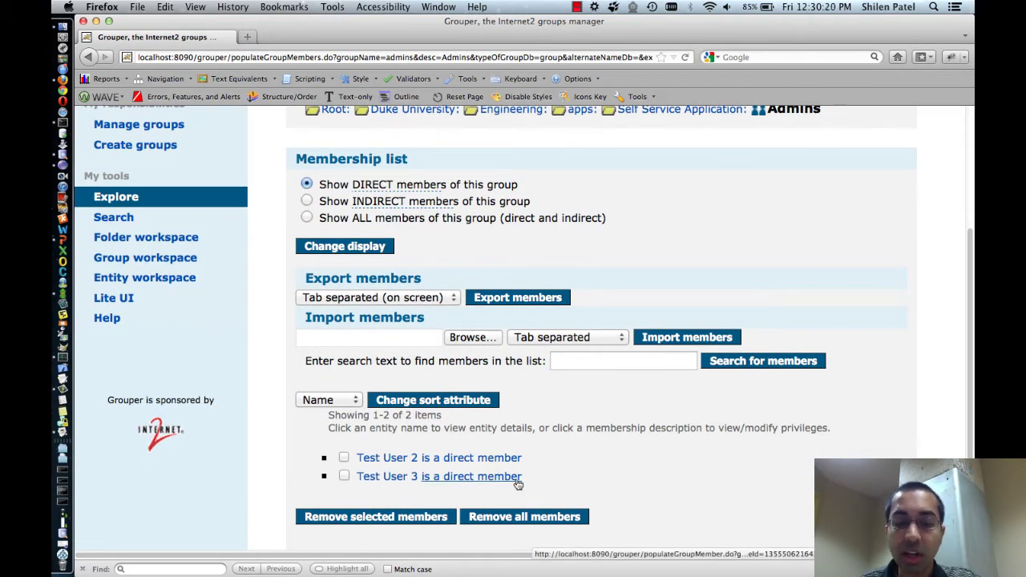
scroll(575, 465, down, 2)
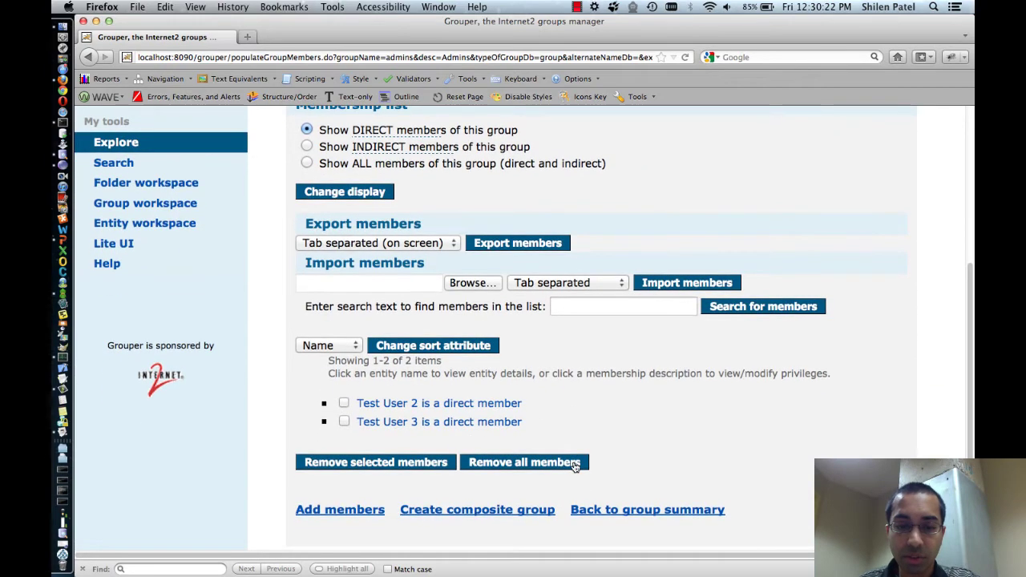
scroll(575, 465, down, 1)
Return from the Admins member list to the Self Service Application folder and its management options
click(632, 491)
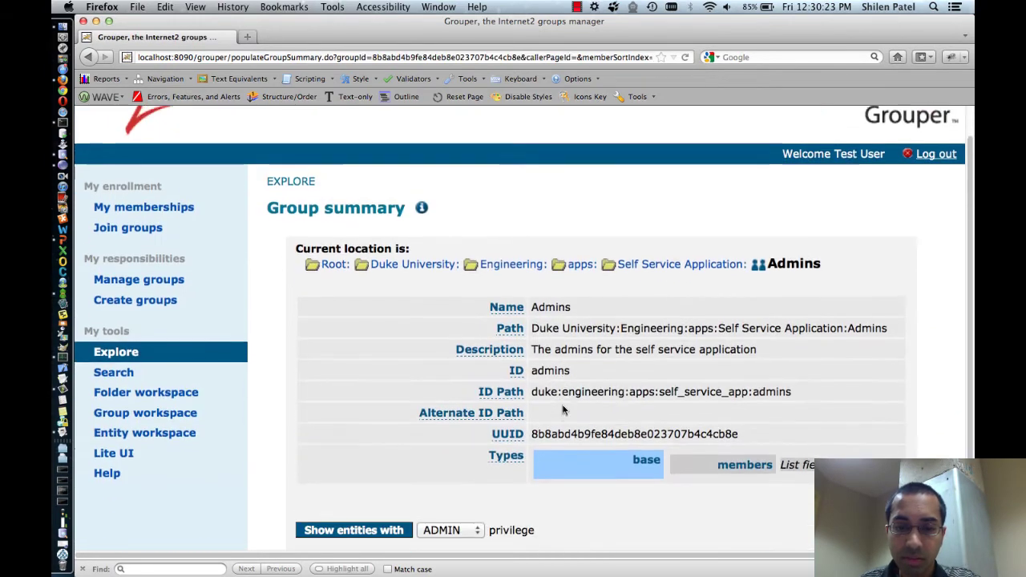
click(691, 256)
scroll(627, 353, down, 5)
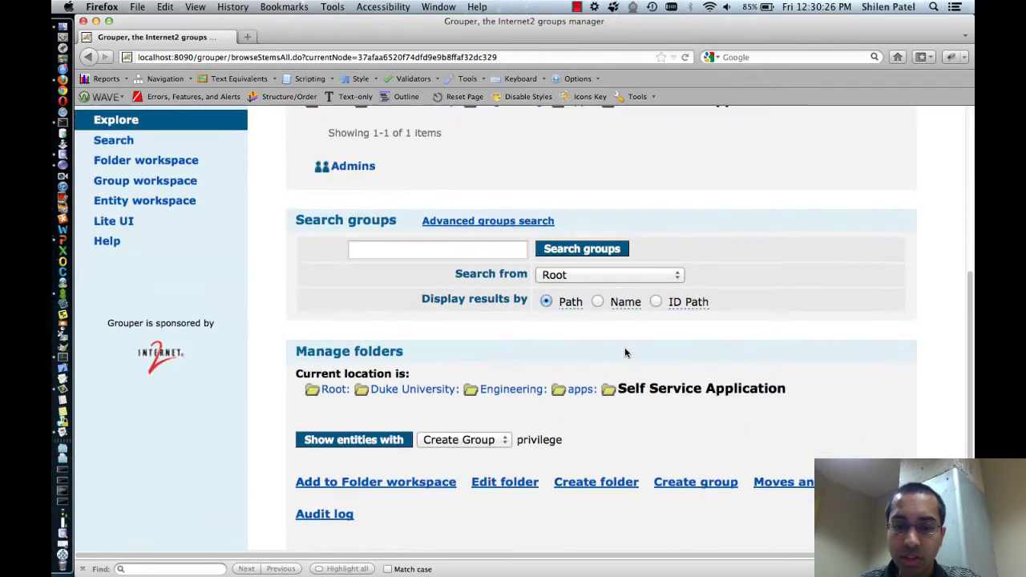
scroll(627, 353, down, 1)
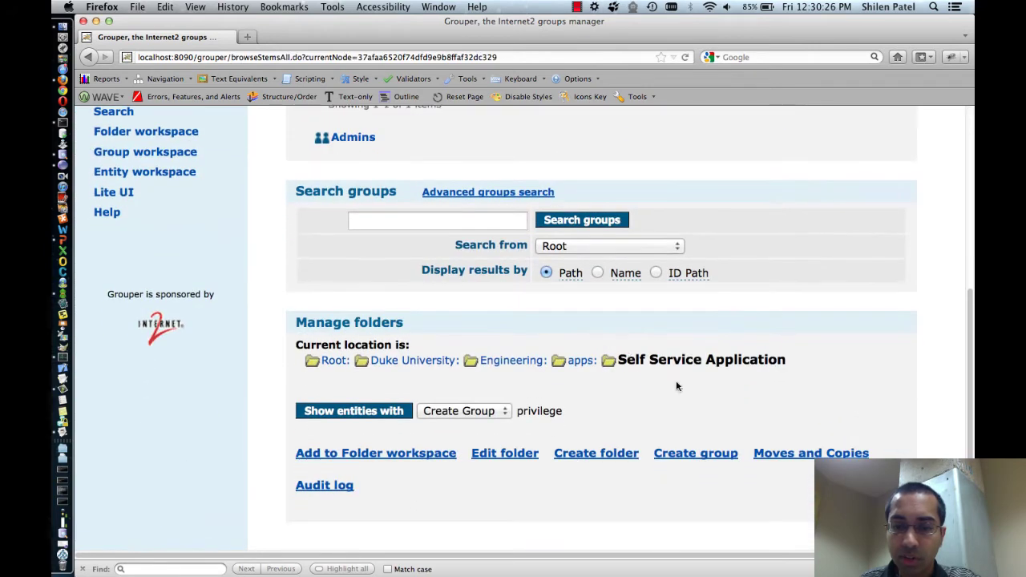
Start a new group in the Self Service Application folder with the name "Admins Staff Only" and the ID "admins_staff_only"
click(672, 454)
click(575, 353)
text(A)
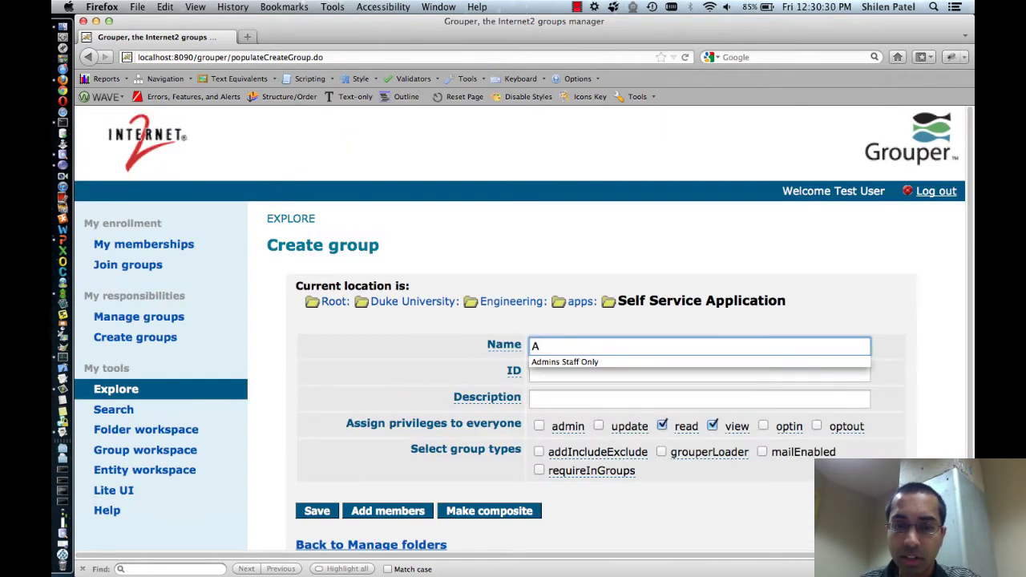
key(Down)
key(Return)
key(Tab)
text(a)
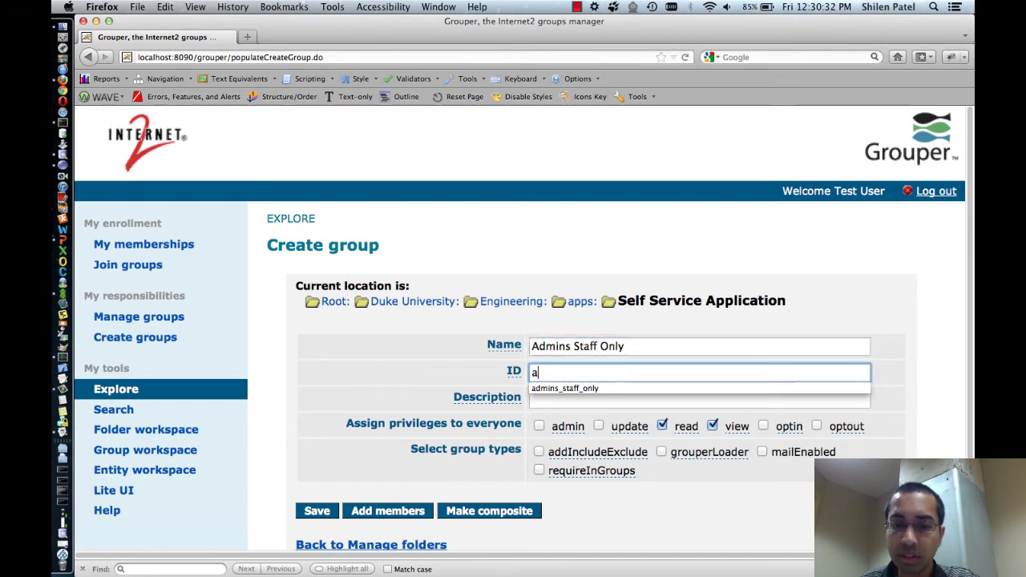
key(Down)
key(Return)
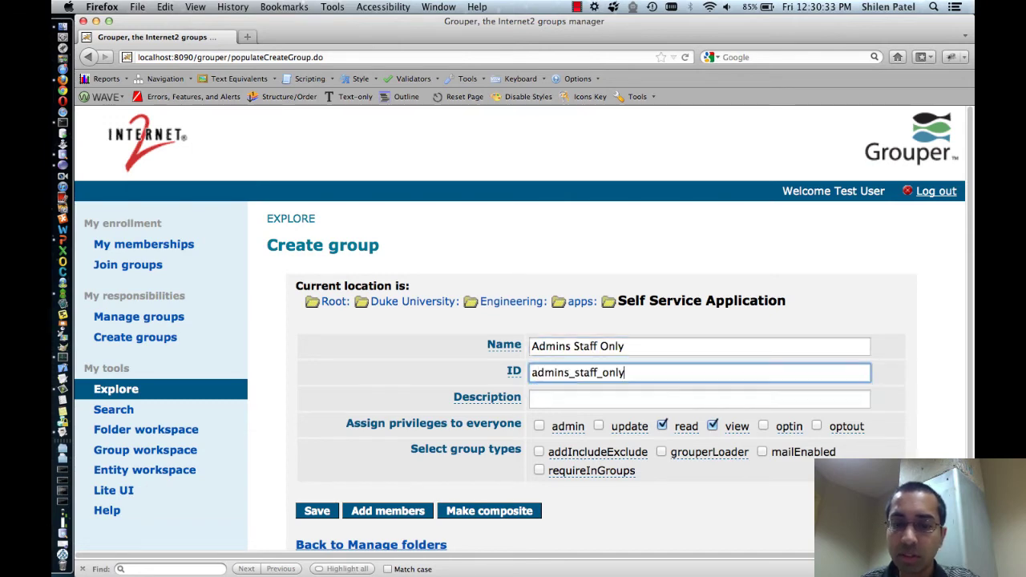
Remove the read and view privileges assigned to everyone and save the new group
click(663, 427)
click(712, 425)
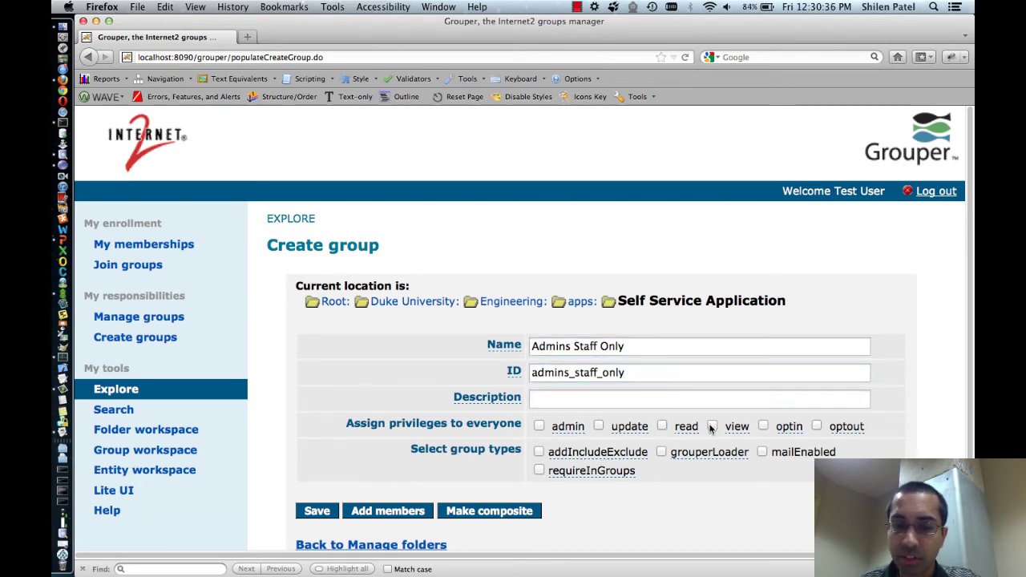
scroll(507, 424, down, 3)
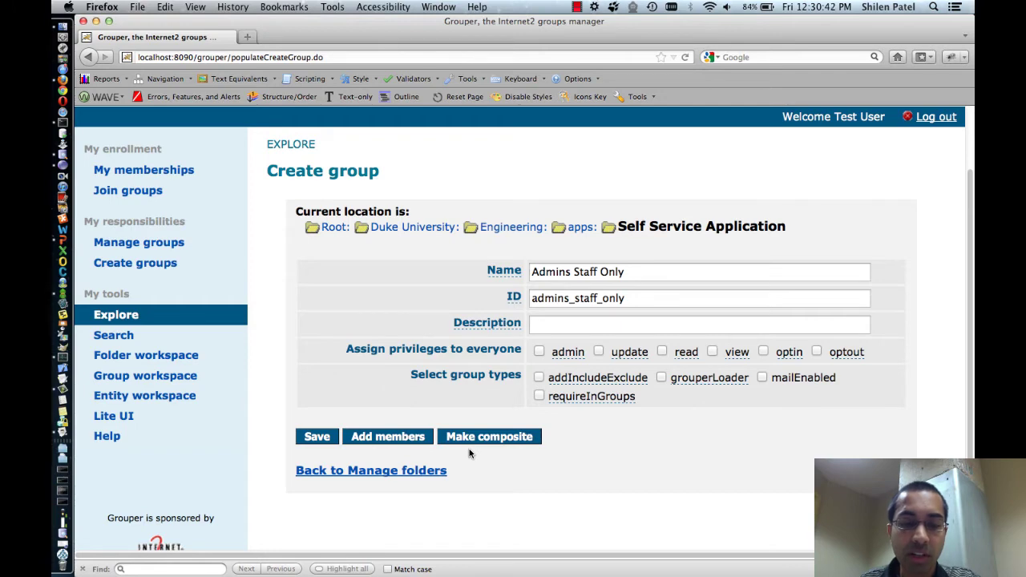
click(319, 439)
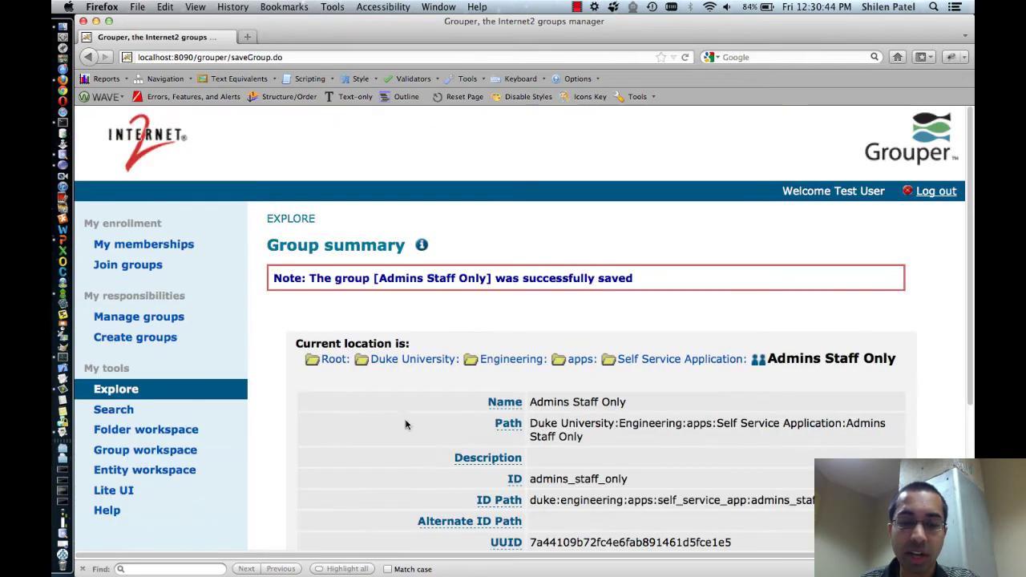
Begin composite group creation for Admins Staff Only from its member management page, accepting the removal of all its members
scroll(405, 425, down, 5)
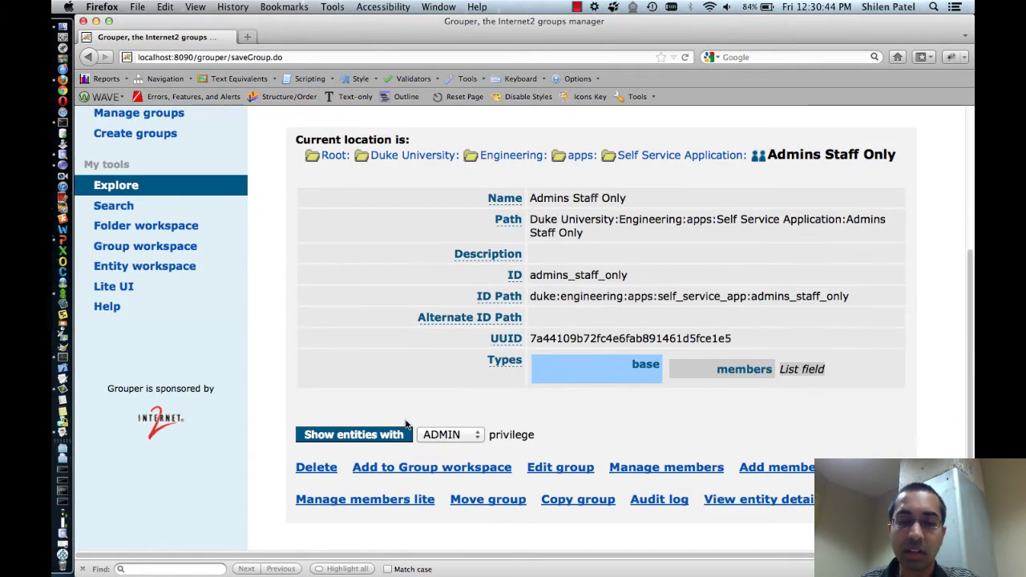
click(616, 467)
scroll(420, 360, down, 3)
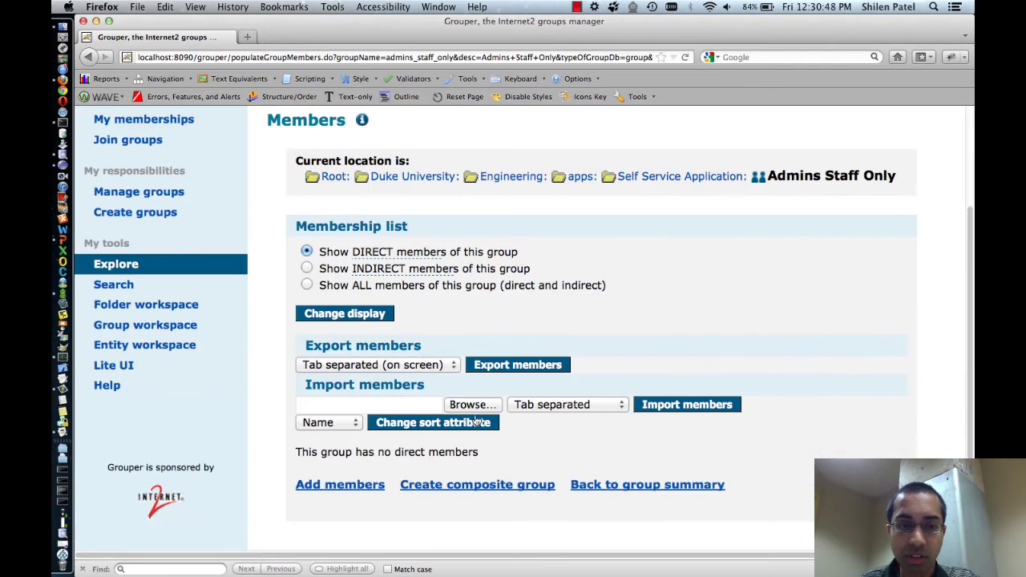
click(433, 490)
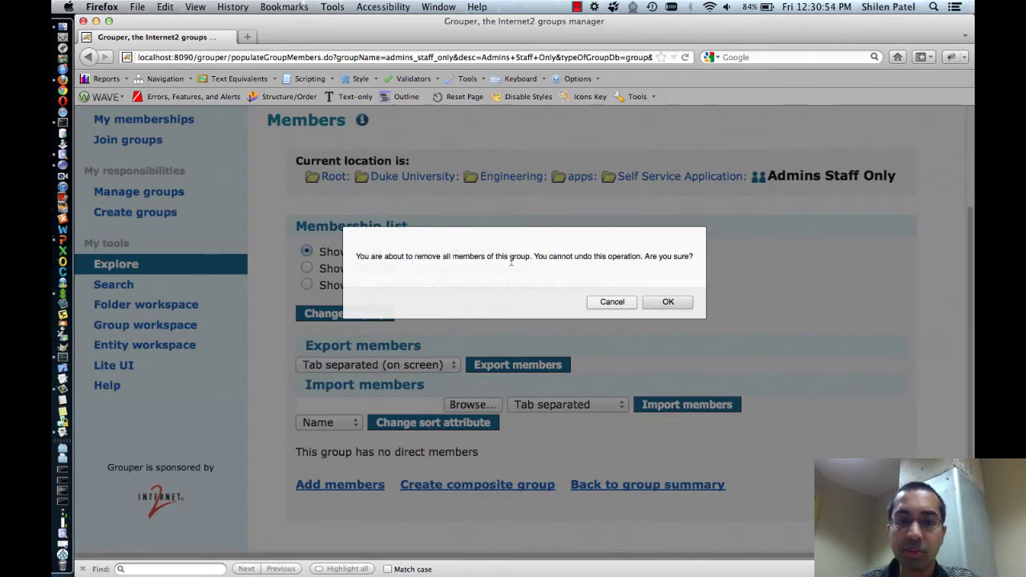
click(678, 306)
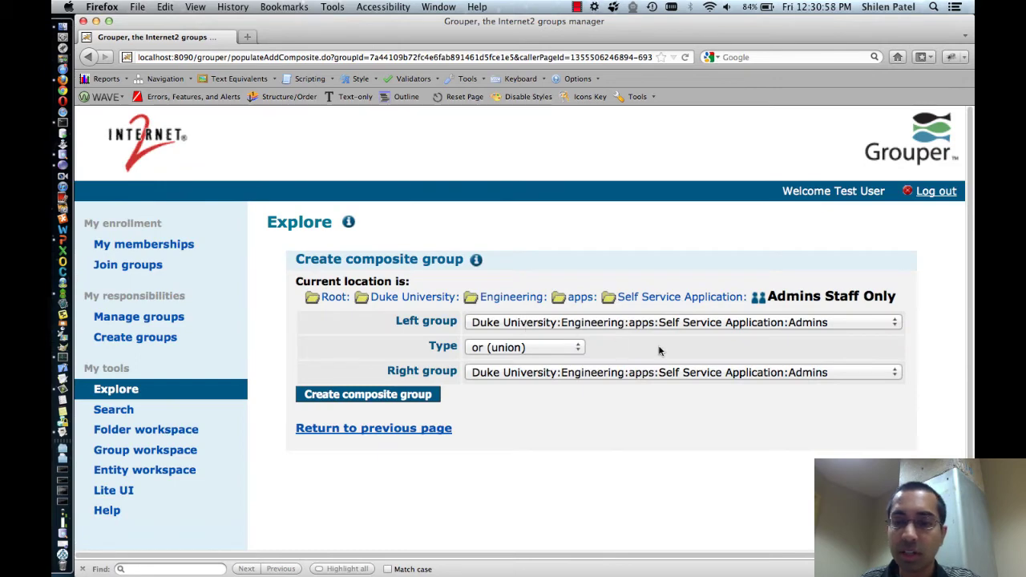
Set the composite's left group to Duke University:Employees:Staff and its right group to Duke University:Engineering:apps:Self Service Application:Admins
click(643, 328)
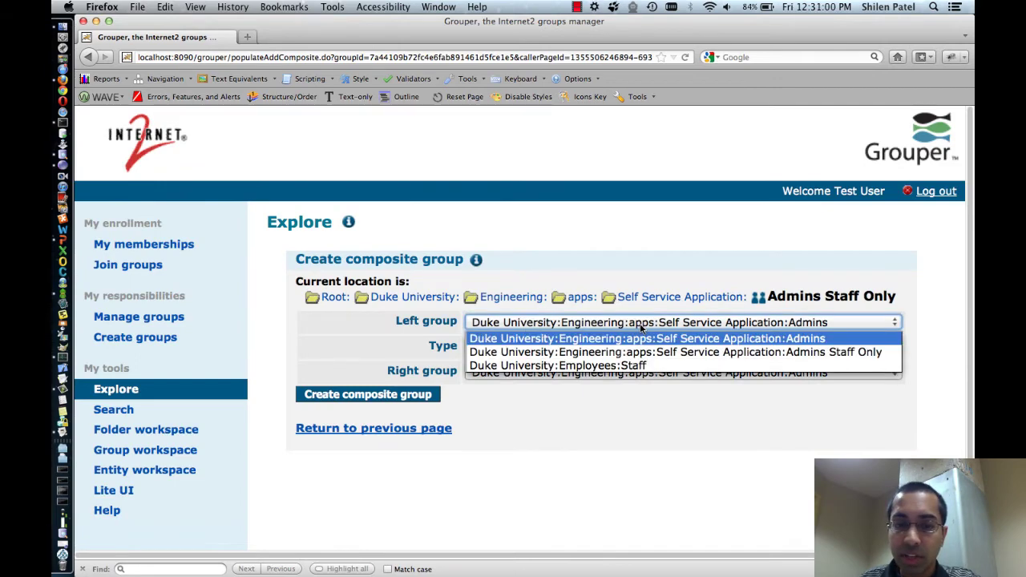
click(626, 367)
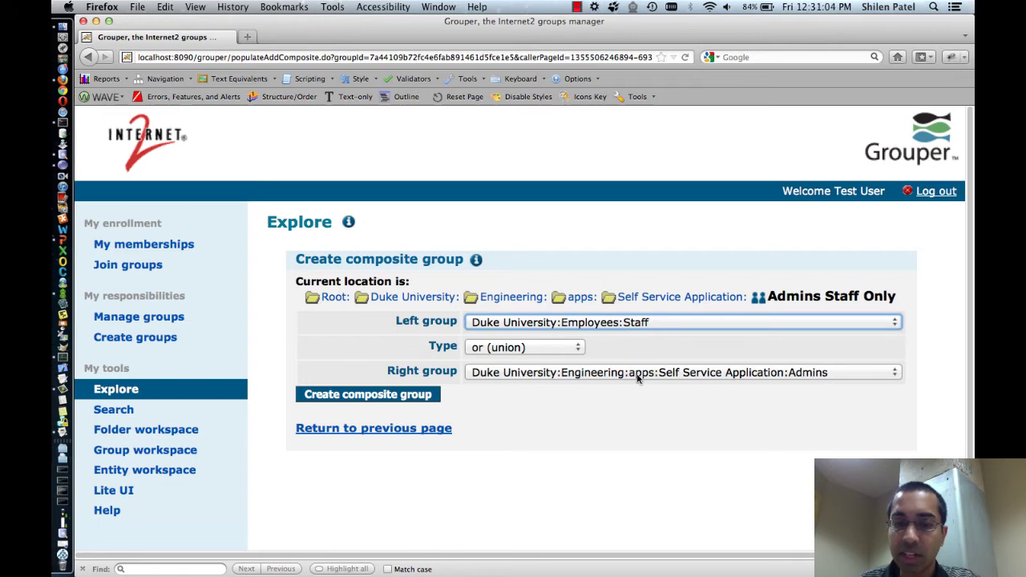
click(638, 375)
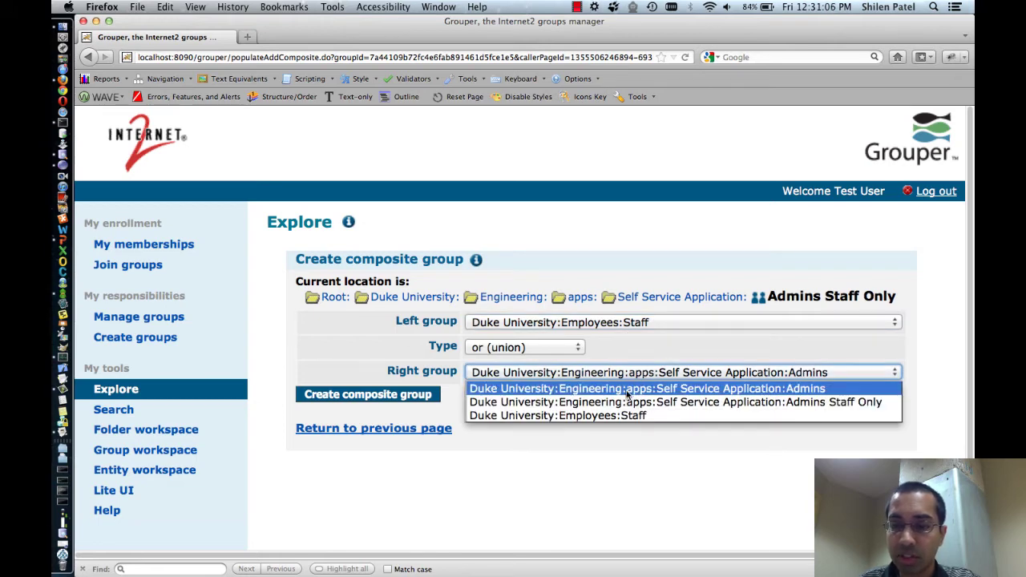
click(616, 392)
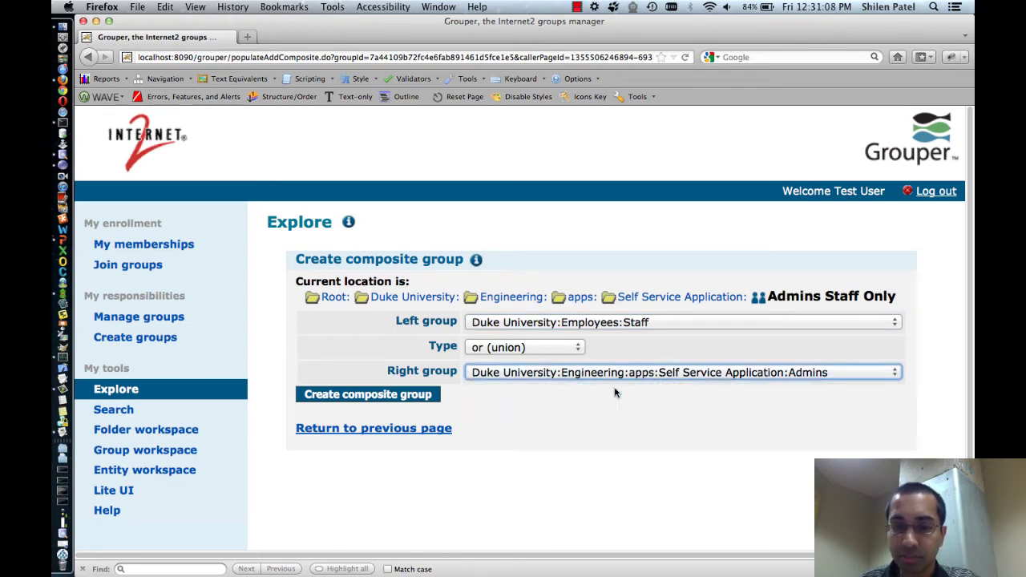
Set the composite type to and (intersection) and create the composite group for Admins Staff Only
click(496, 350)
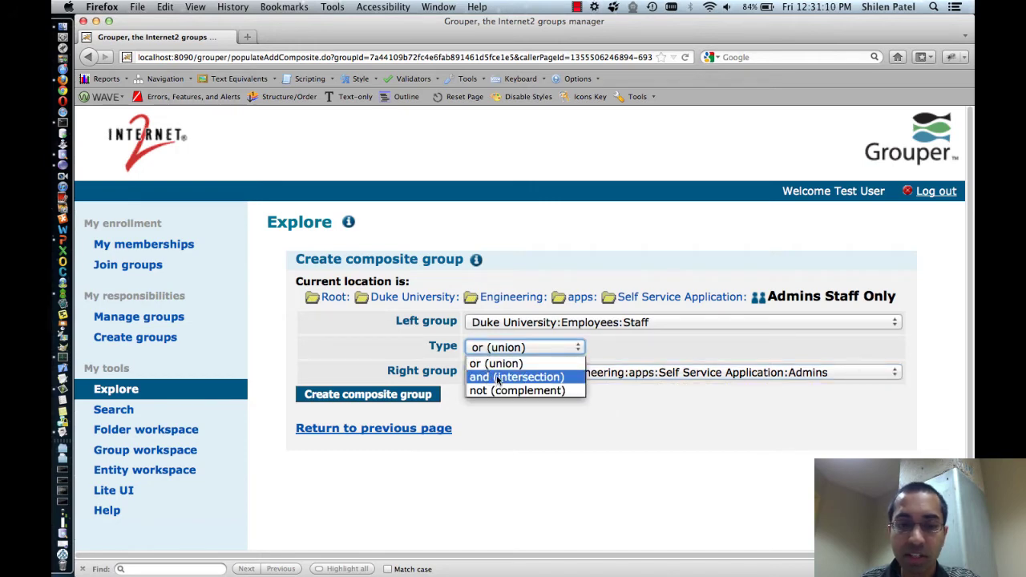
click(497, 381)
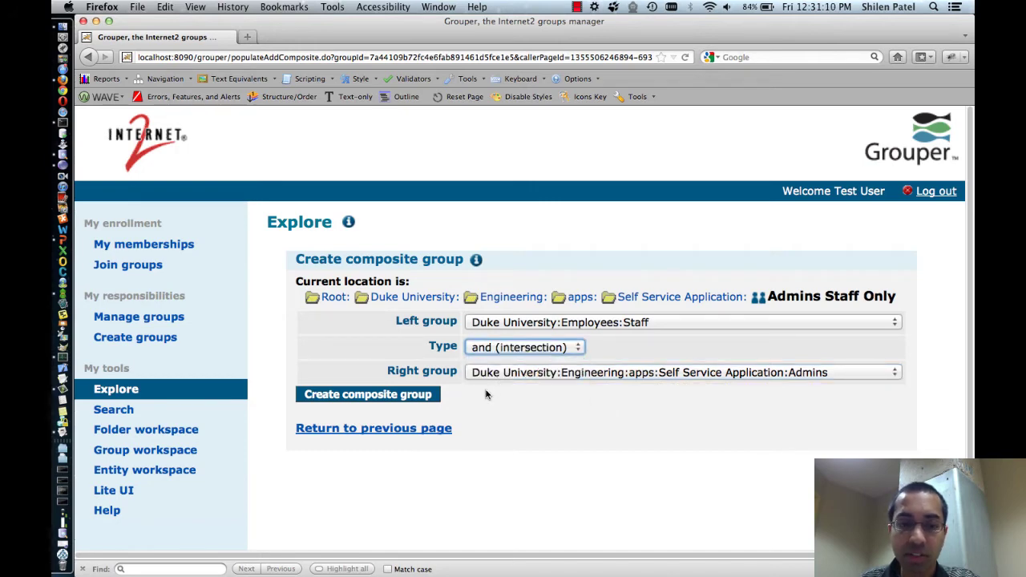
click(349, 396)
scroll(425, 401, down, 5)
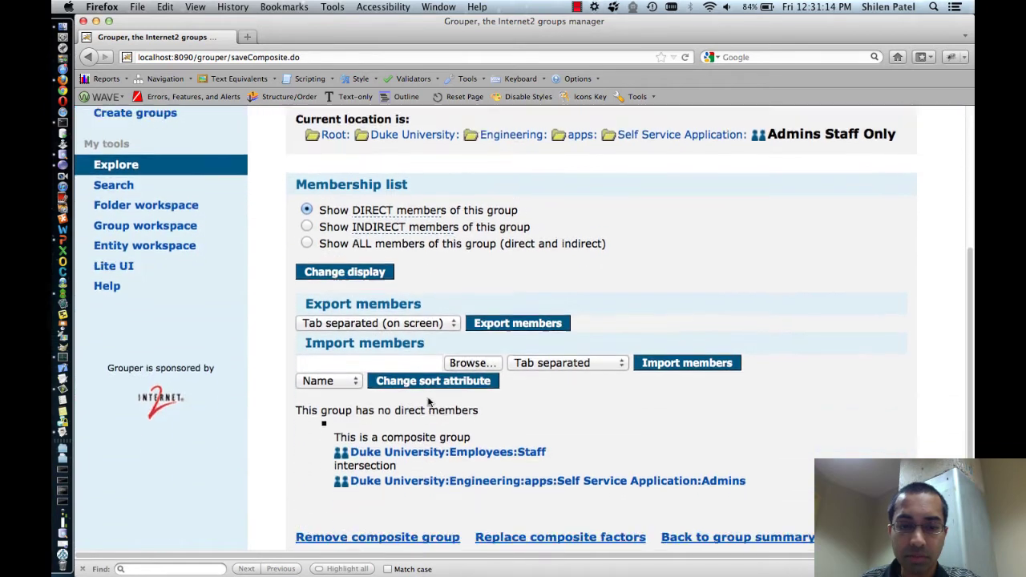
scroll(429, 404, down, 1)
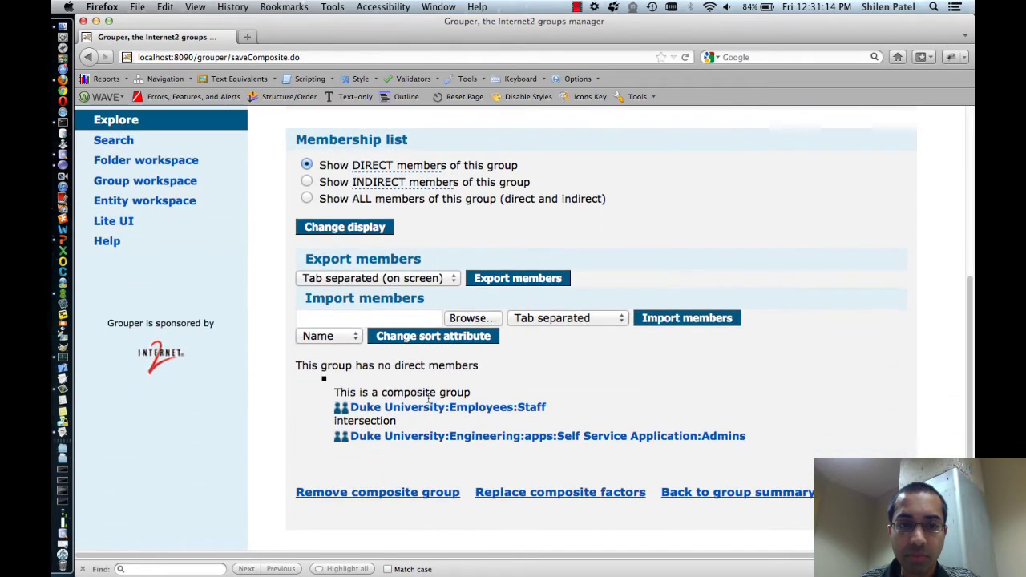
Switch the Admins Staff Only membership list to show indirect members and review who is listed
click(307, 182)
scroll(415, 238, up, 2)
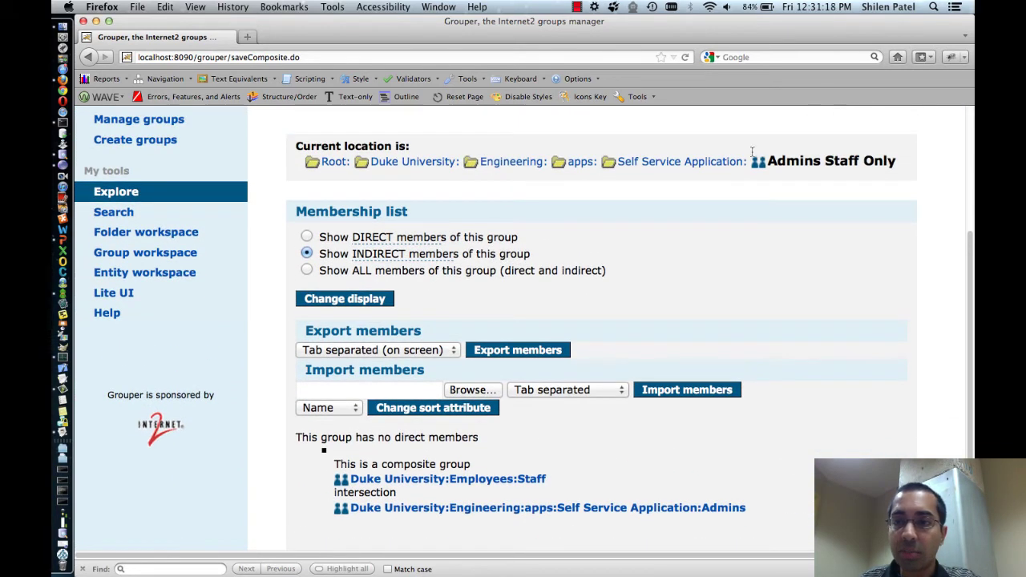
click(344, 298)
scroll(450, 303, down, 5)
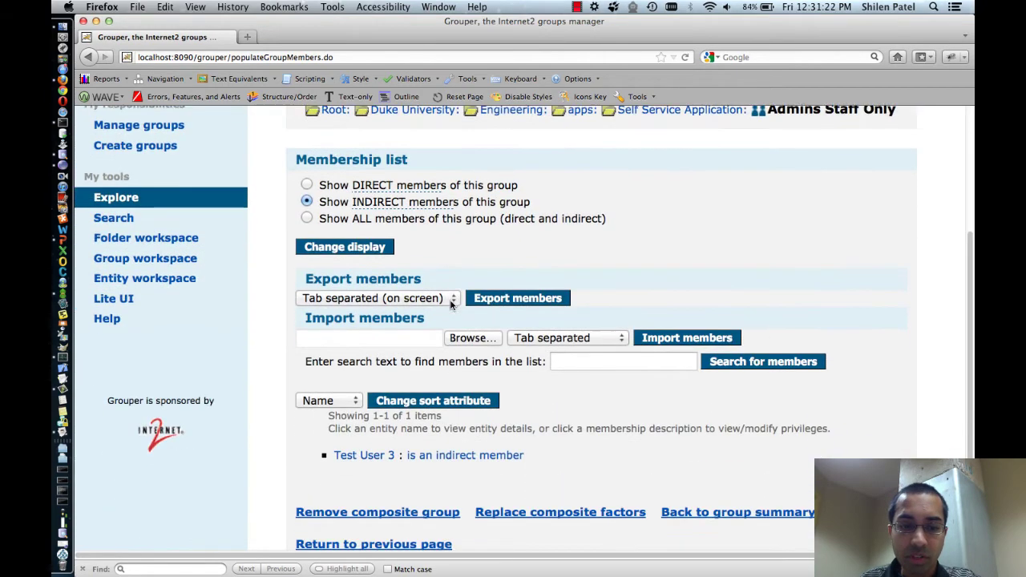
scroll(452, 303, down, 1)
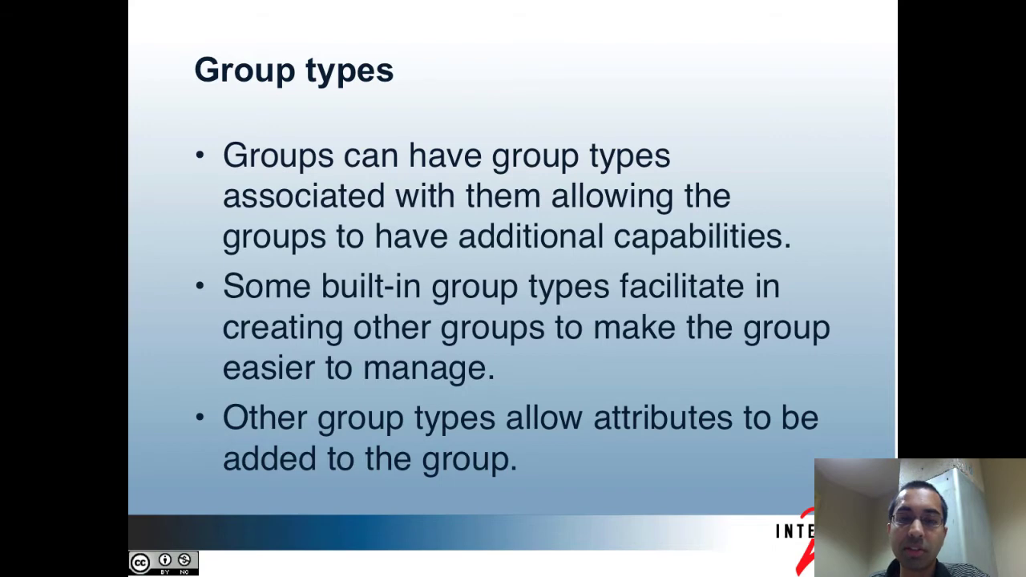
key(Right)
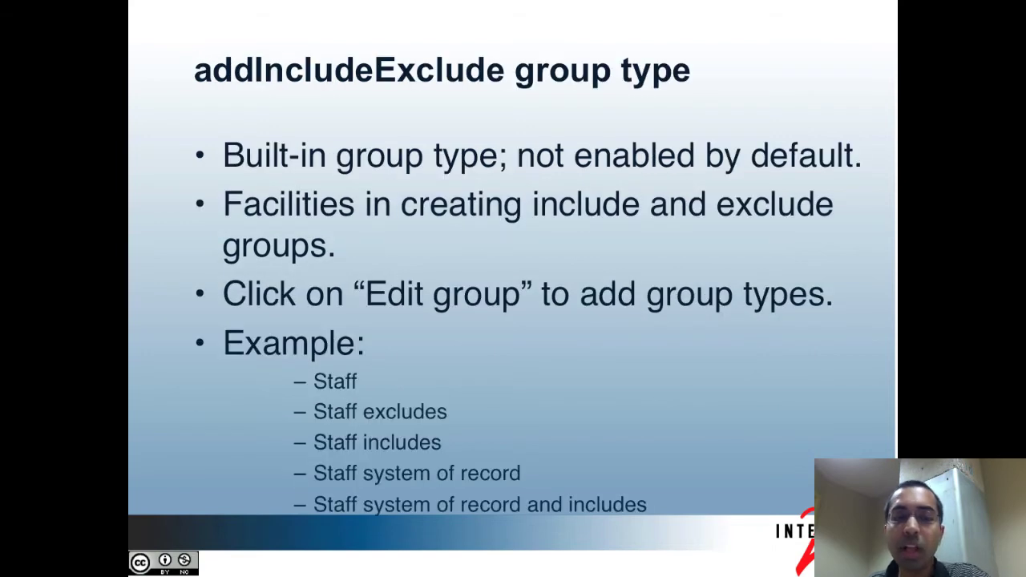
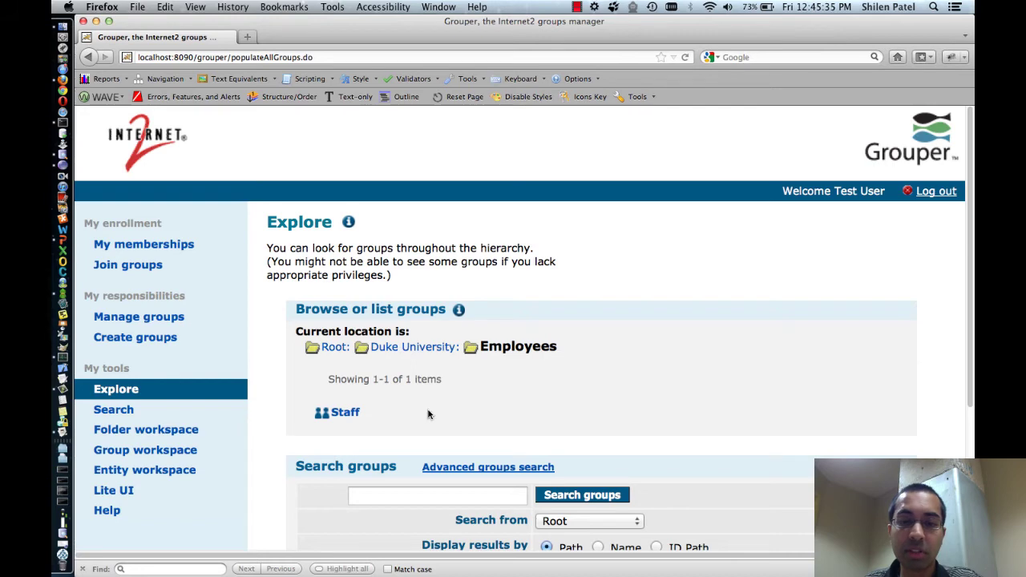
Edit the Staff group in the Employees folder, assign it the addIncludeExclude group type, and save it
click(346, 415)
scroll(586, 395, down, 3)
scroll(586, 395, down, 1)
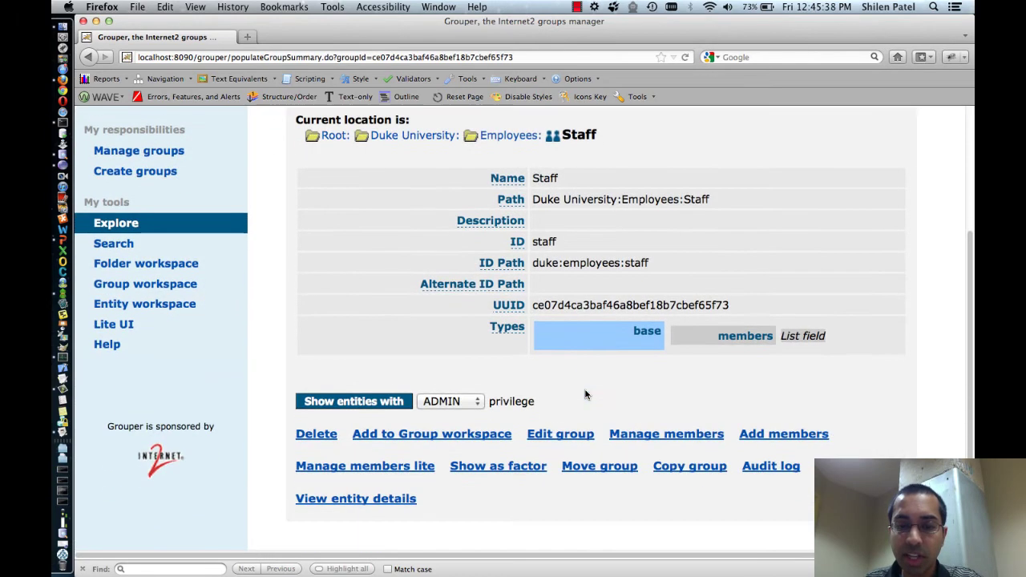
click(543, 435)
scroll(543, 435, down, 2)
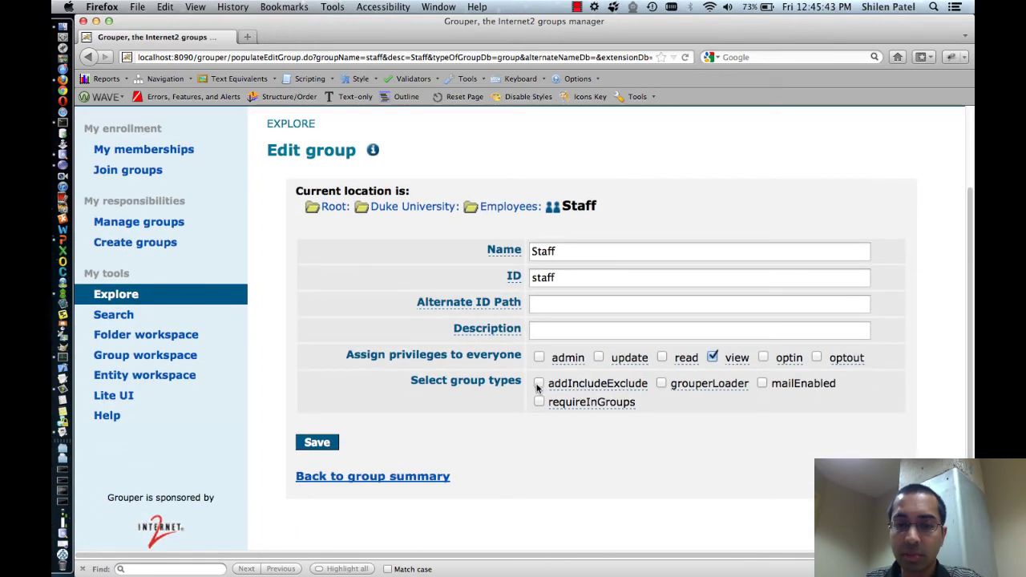
click(538, 383)
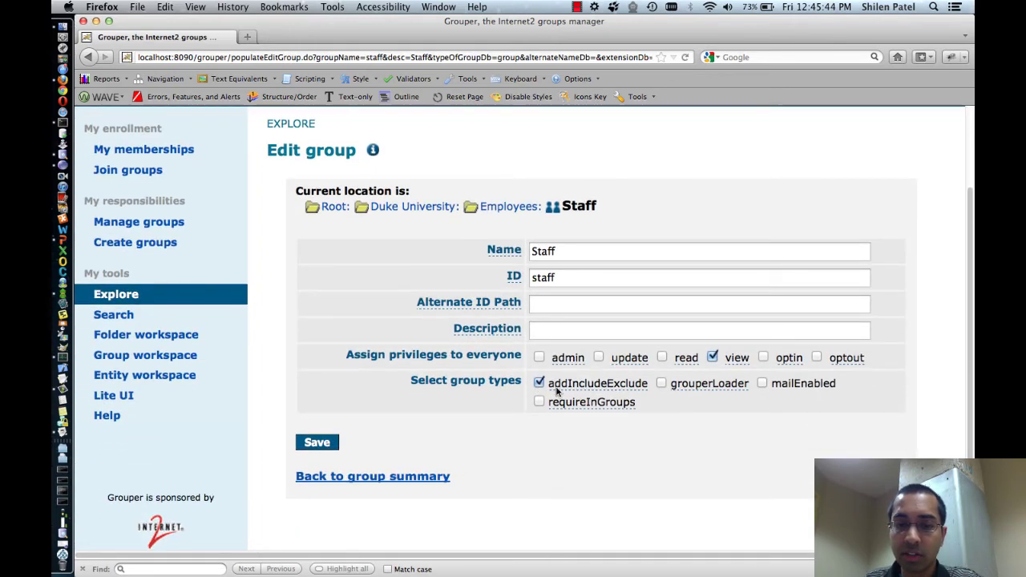
click(317, 445)
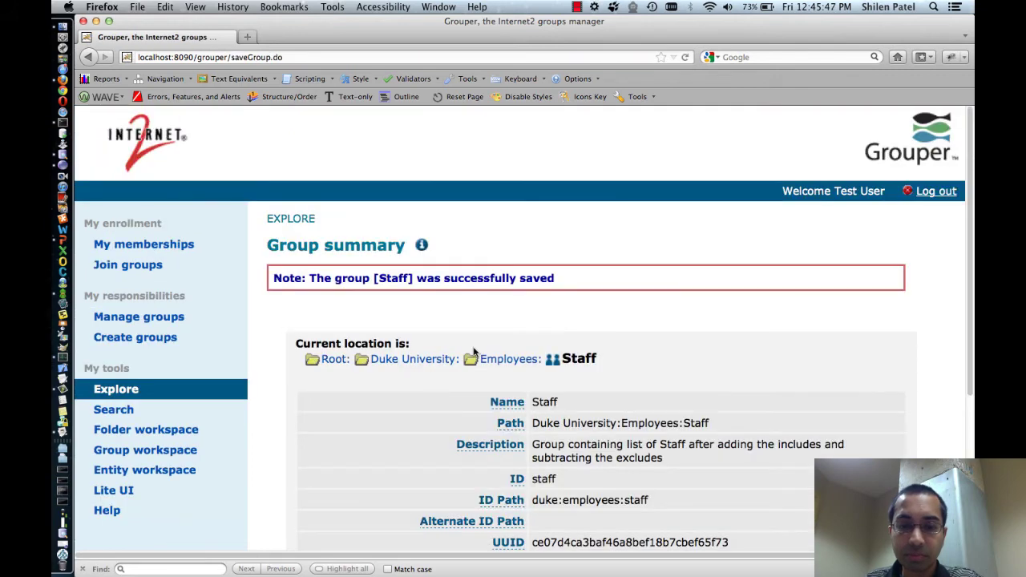
Return to the Employees folder and review the groups listed there
scroll(473, 352, down, 3)
click(510, 230)
scroll(474, 380, down, 2)
scroll(472, 383, down, 1)
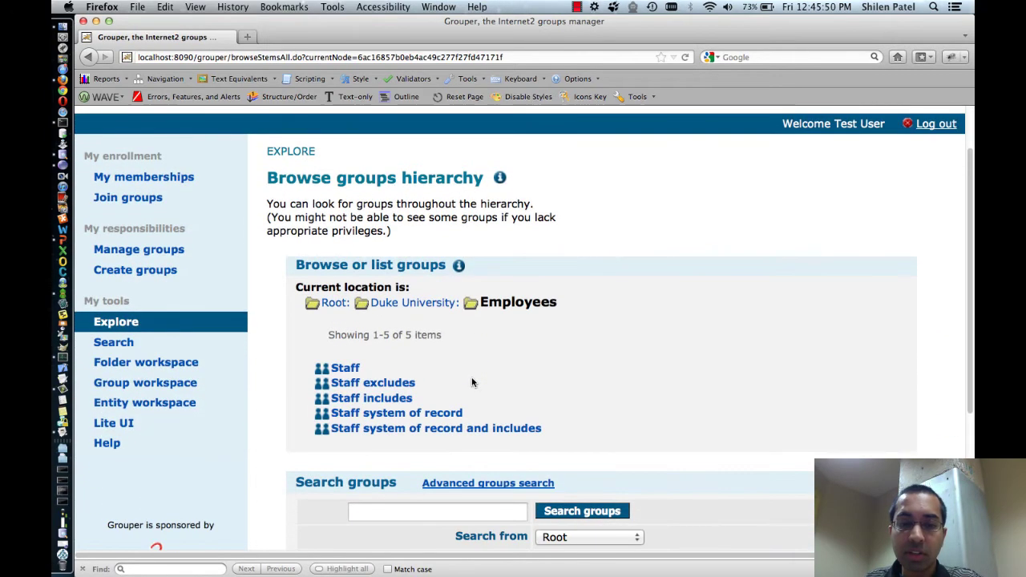
View the members of the Staff system of record and includes group, displaying only its direct members
click(406, 433)
scroll(609, 437, down, 5)
click(642, 434)
scroll(494, 372, down, 5)
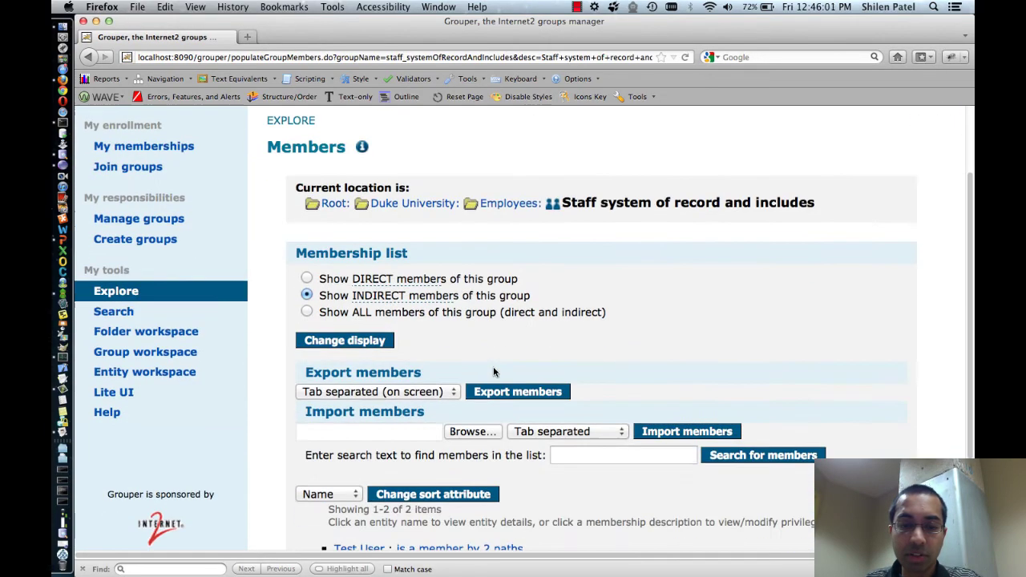
click(307, 203)
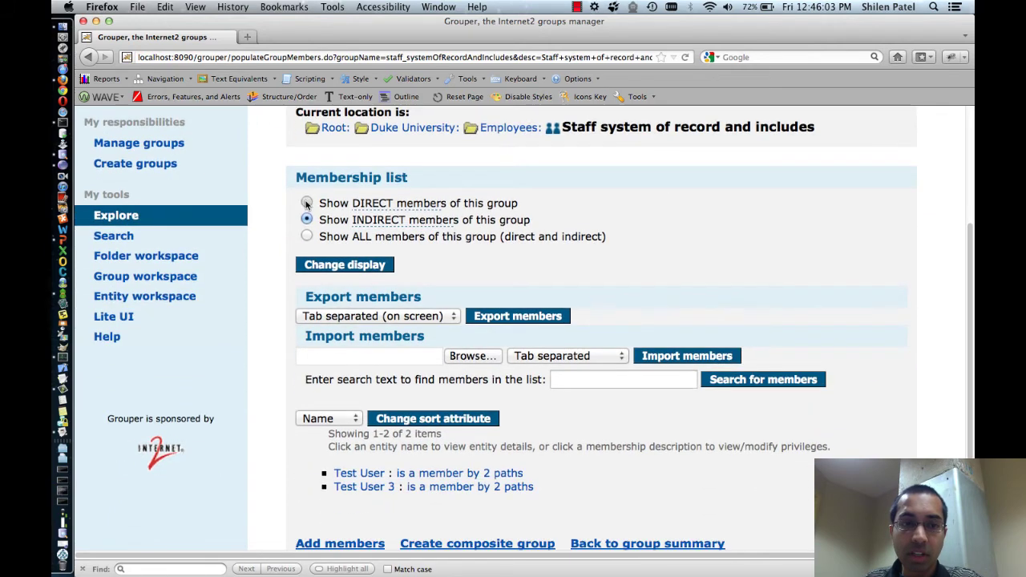
click(343, 265)
scroll(464, 275, down, 3)
scroll(465, 276, down, 3)
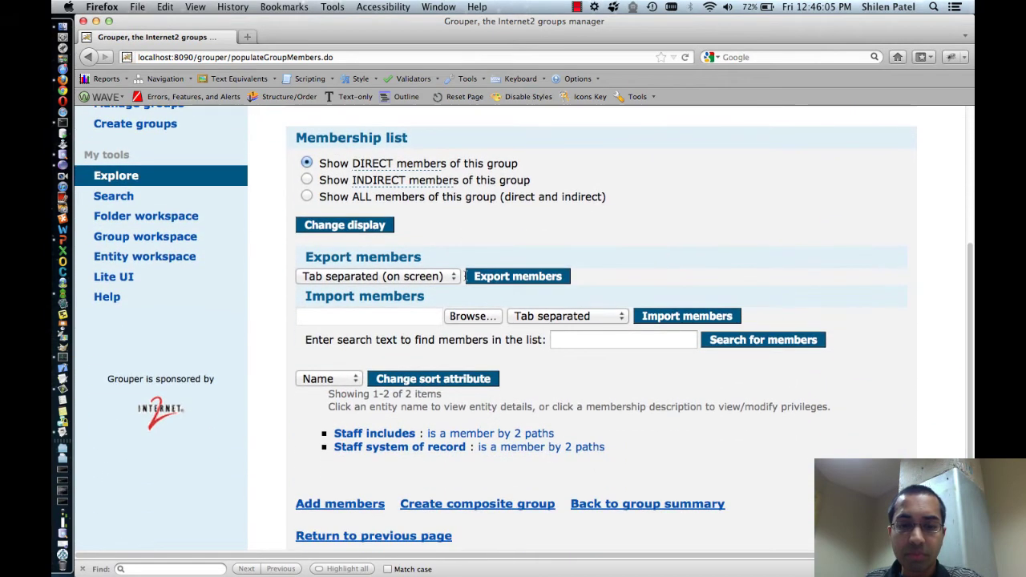
scroll(465, 276, down, 1)
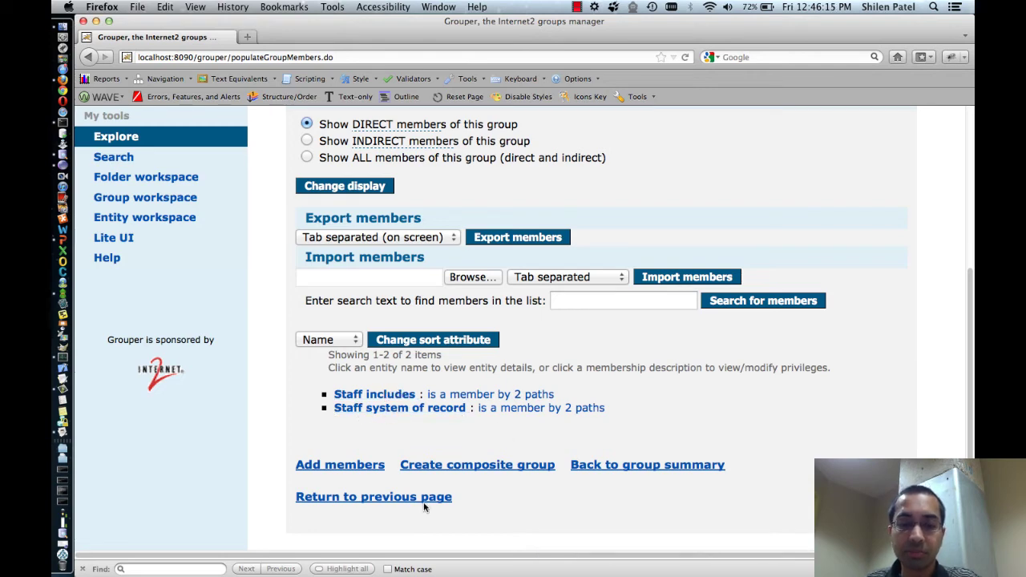
Go back to the Employees folder and bring up the member management page of the Staff group
click(384, 503)
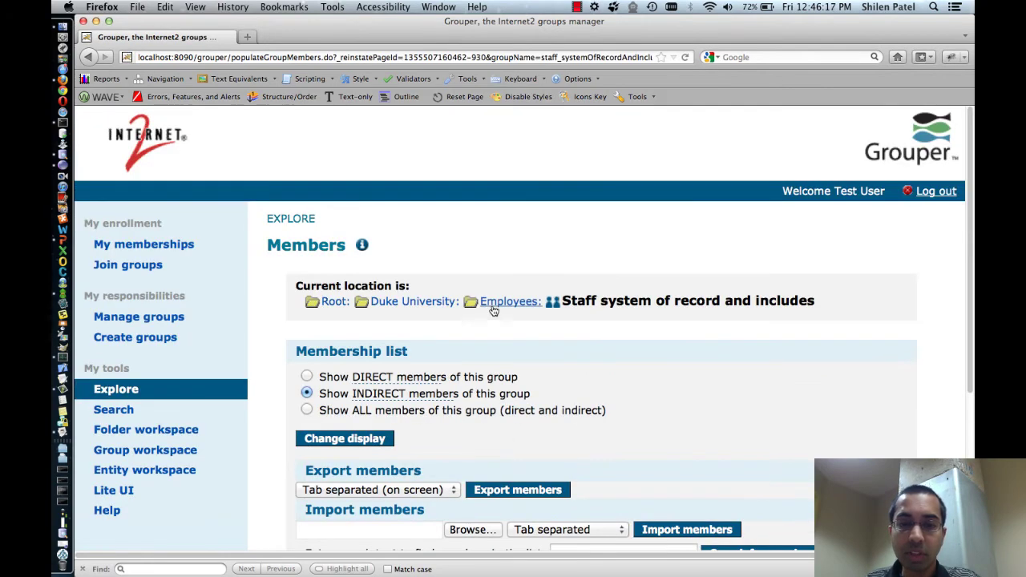
click(489, 306)
scroll(383, 363, down, 1)
click(348, 313)
scroll(425, 319, down, 3)
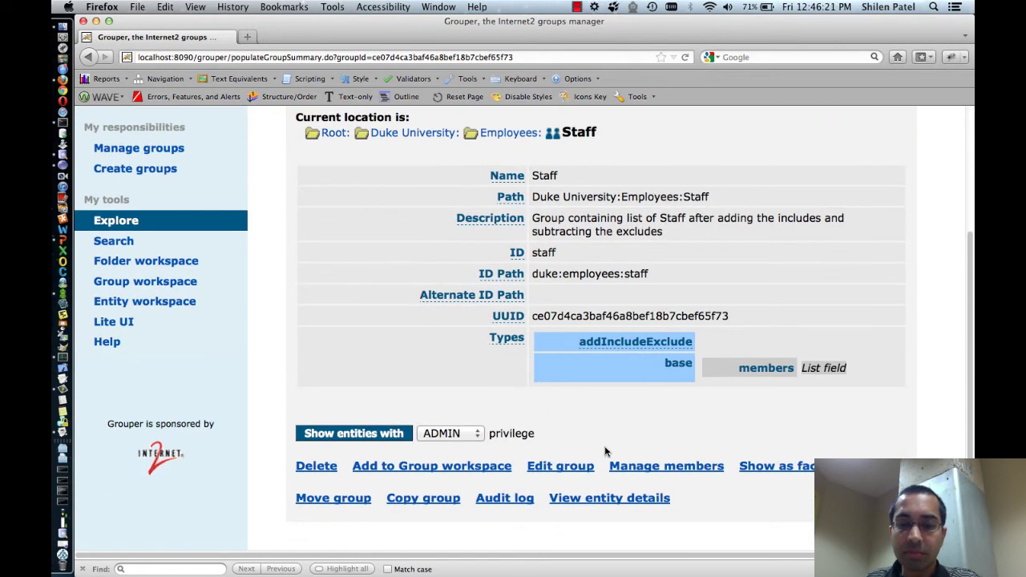
click(624, 467)
scroll(449, 357, down, 1)
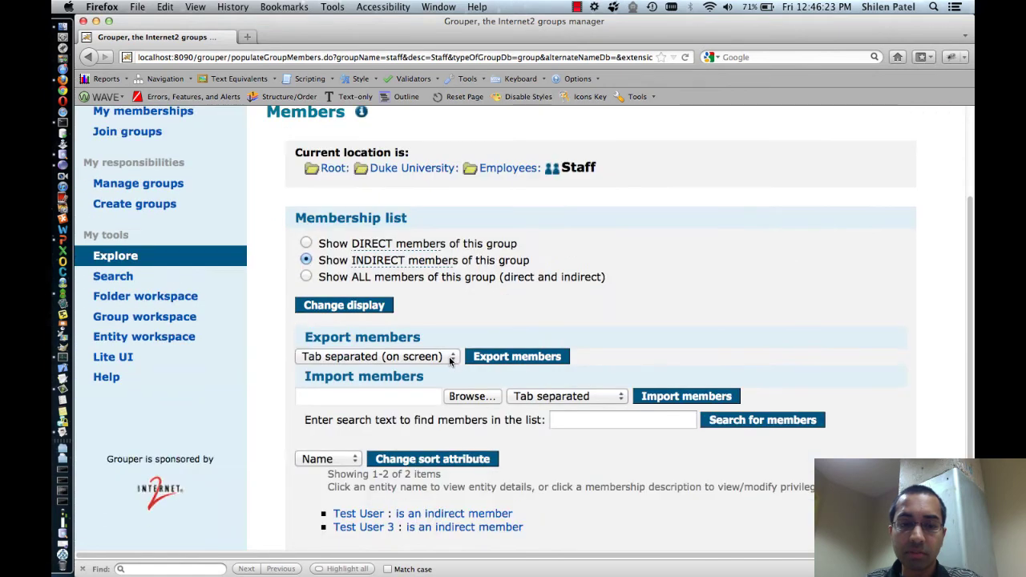
Show the direct members of the Staff group and inspect its composite definition
click(306, 244)
click(343, 304)
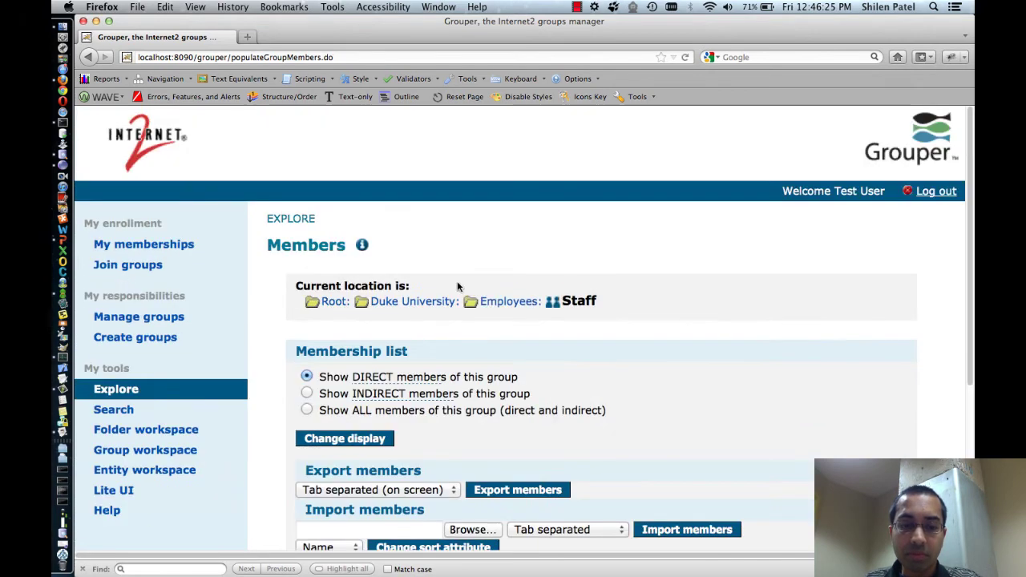
scroll(459, 286, down, 4)
scroll(459, 286, down, 1)
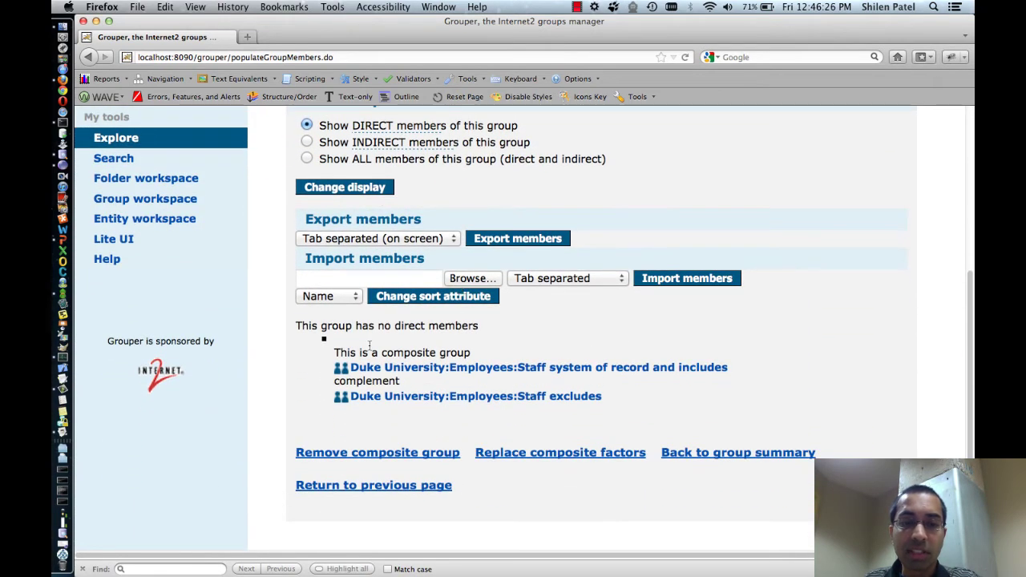